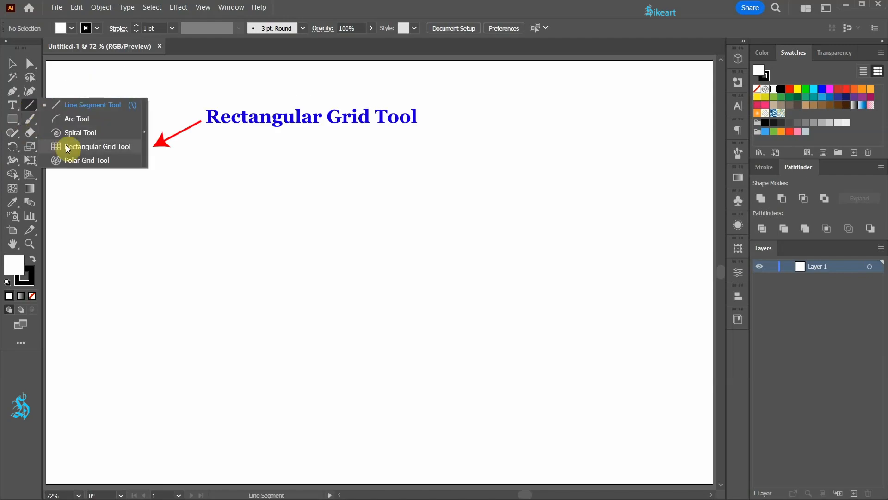
Step: Set up the Rectangular Grid tool with 11 horizontal dividers and 11 vertical dividers
{"action": "left_click", "coordinate": [86, 150]}
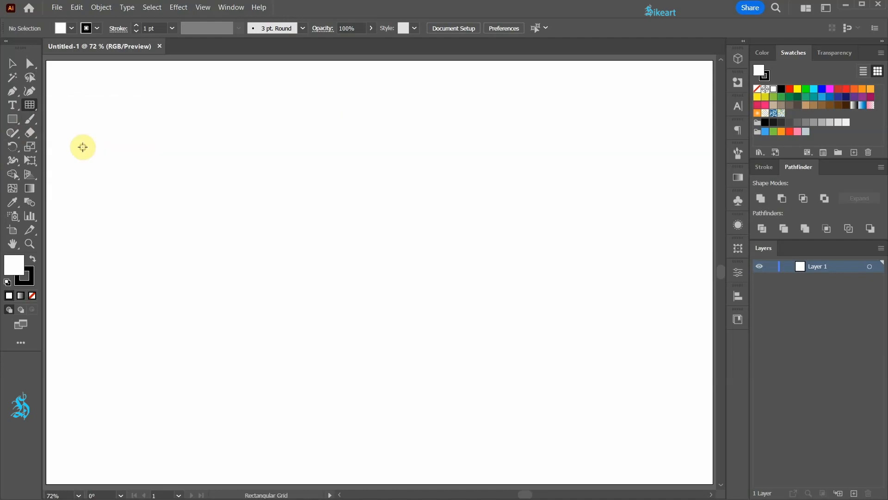
{"action": "double_click", "coordinate": [30, 106]}
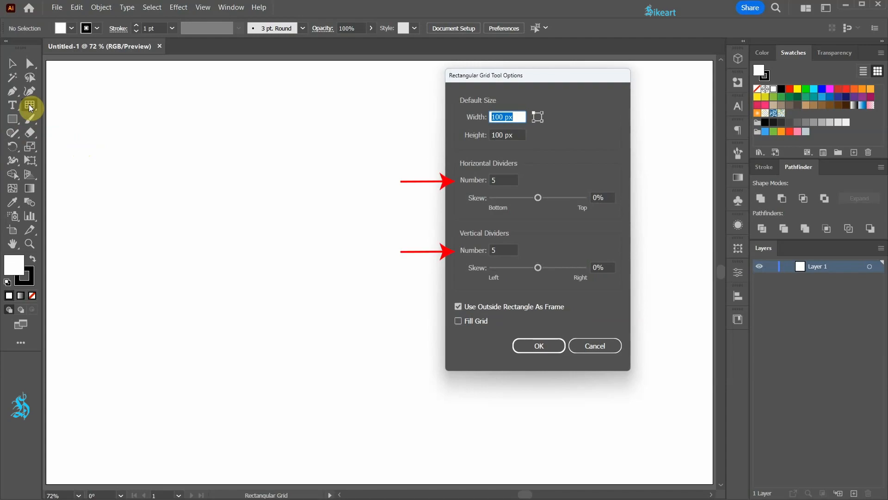
{"action": "double_click", "coordinate": [503, 179]}
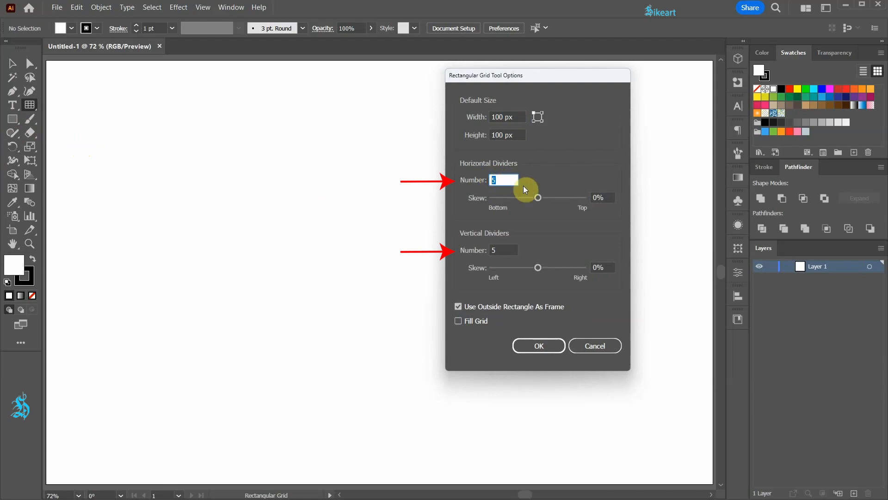
{"action": "double_click", "coordinate": [503, 250]}
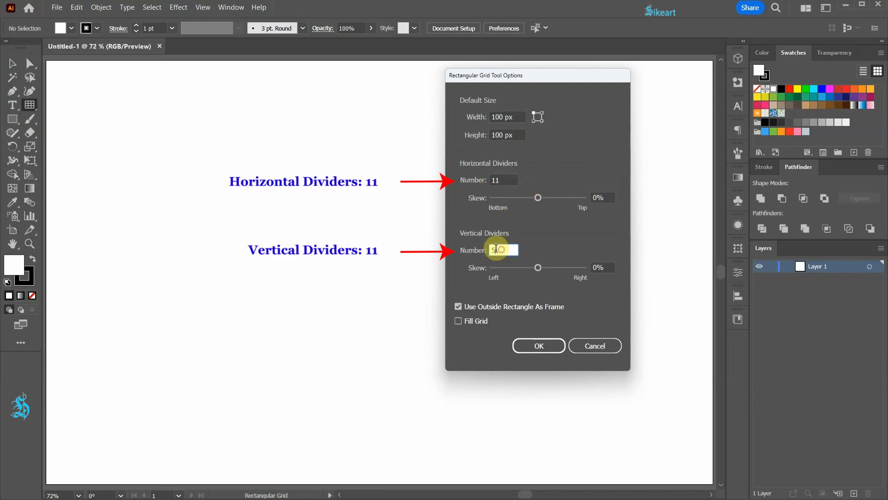
{"action": "type", "text": "11"}
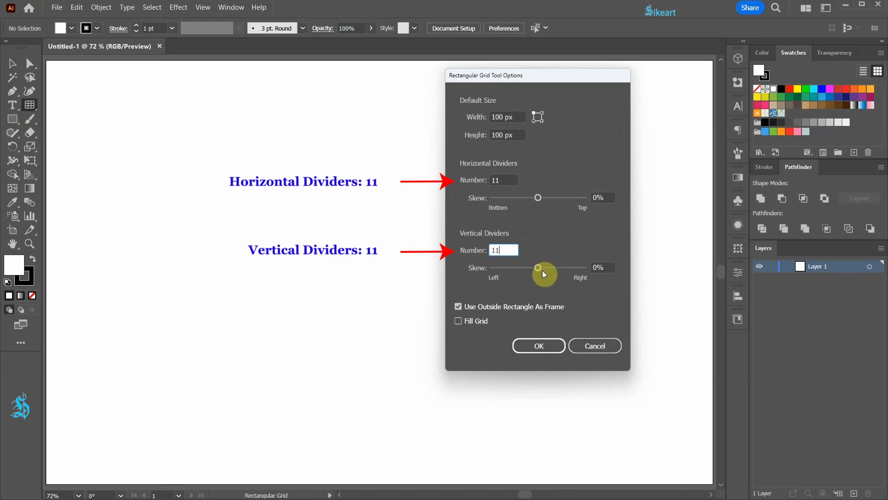
{"action": "left_click", "coordinate": [548, 346]}
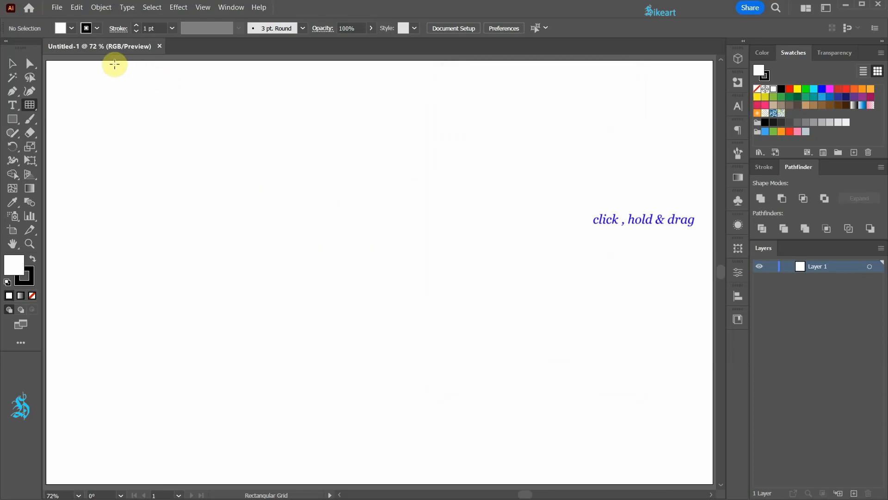
Step: Draw a square grid nearly as tall as the artboard and centre it horizontally and vertically on the artboard
{"action": "left_click_drag", "start_coordinate": [115, 63], "coordinate": [527, 435]}
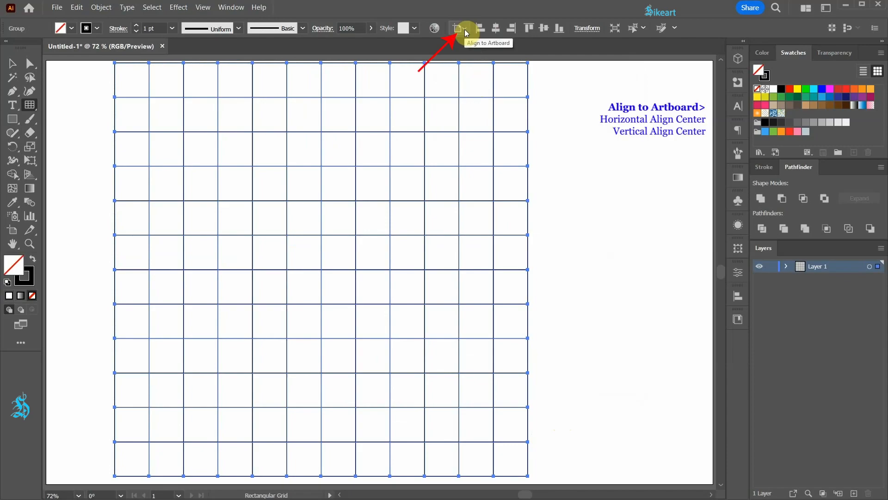
{"action": "left_click", "coordinate": [496, 27]}
{"action": "left_click", "coordinate": [542, 29]}
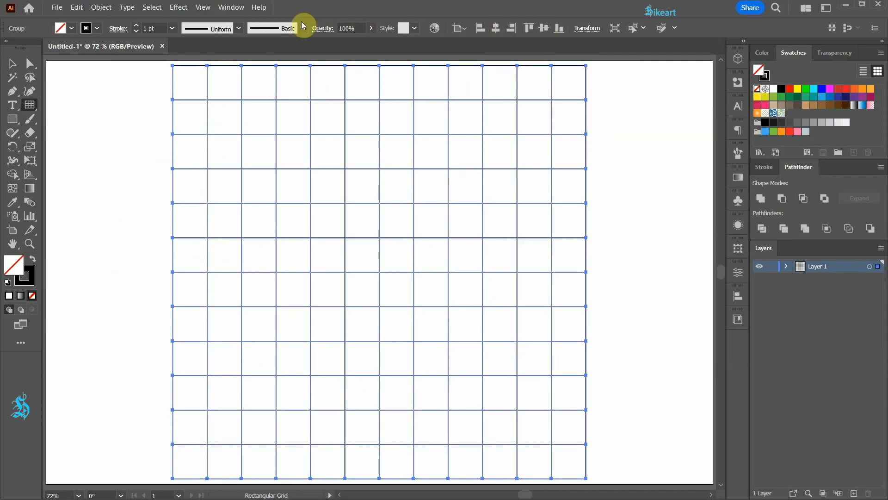
Step: Convert the selected rectangular grid into guides
{"action": "left_click", "coordinate": [206, 11]}
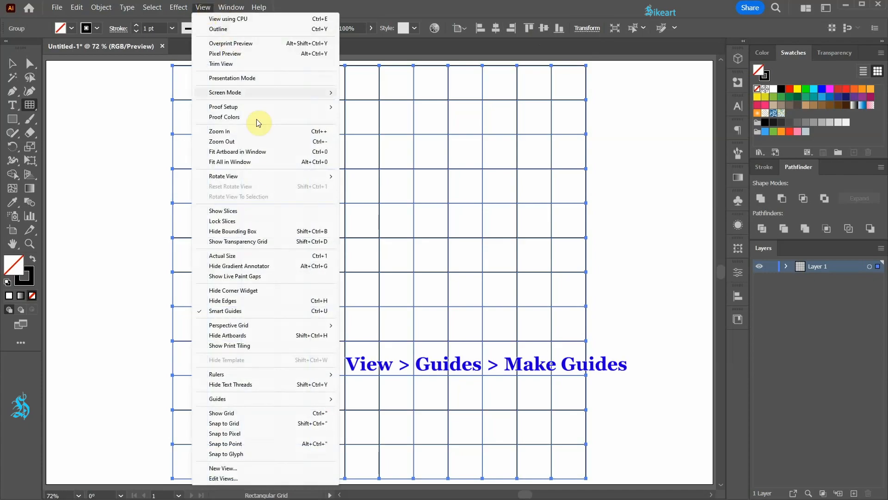
{"action": "mouse_move", "coordinate": [325, 403]}
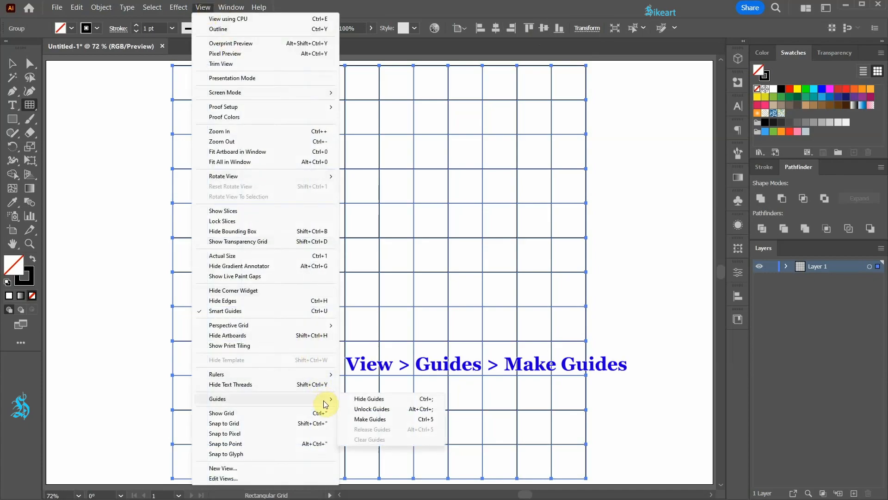
{"action": "left_click", "coordinate": [385, 422]}
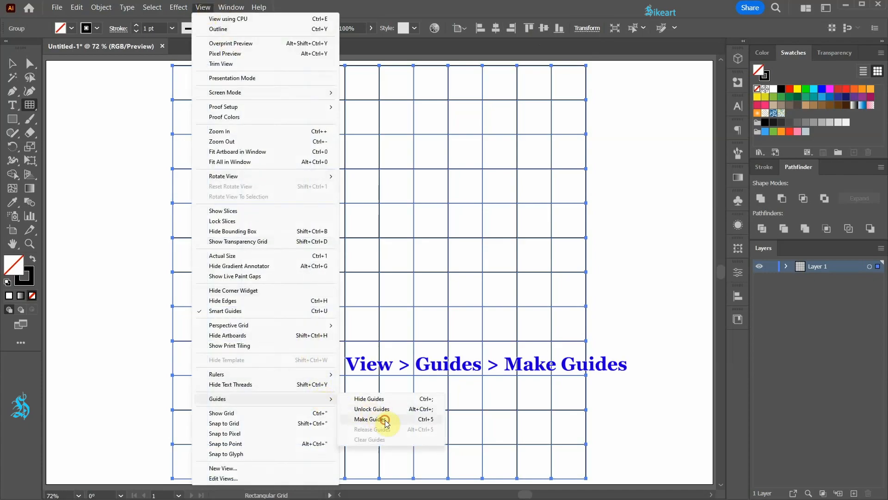
Step: With the stroke colour active, draw Pen tool lines joining the guide grid's centre to its top-edge midpoint and left-edge midpoint
{"action": "key", "text": "x"}
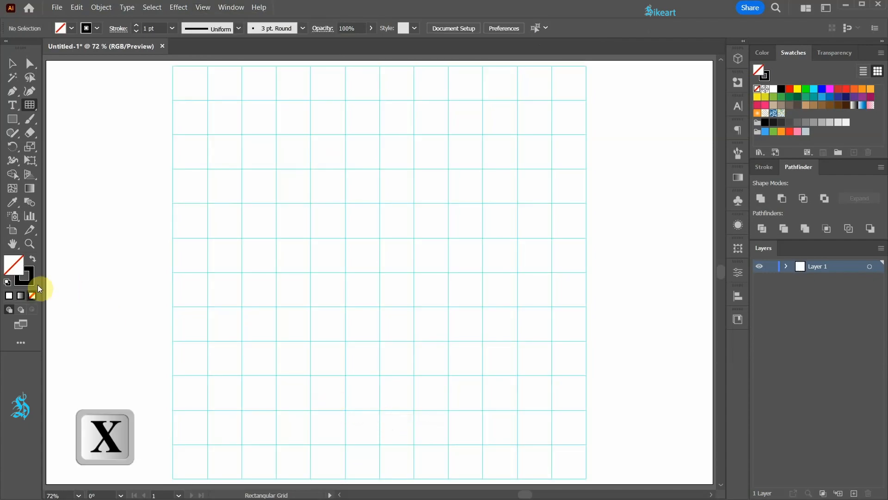
{"action": "left_click", "coordinate": [33, 282]}
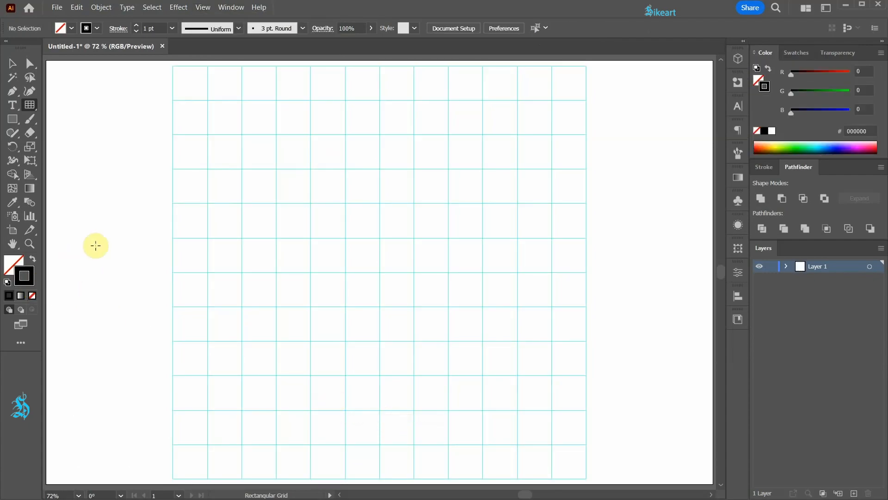
{"action": "key", "text": "p"}
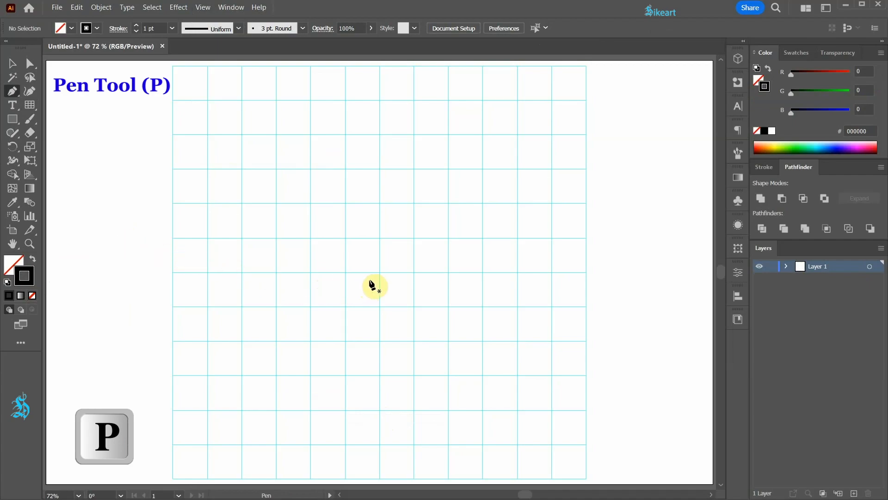
{"action": "left_click", "coordinate": [379, 272]}
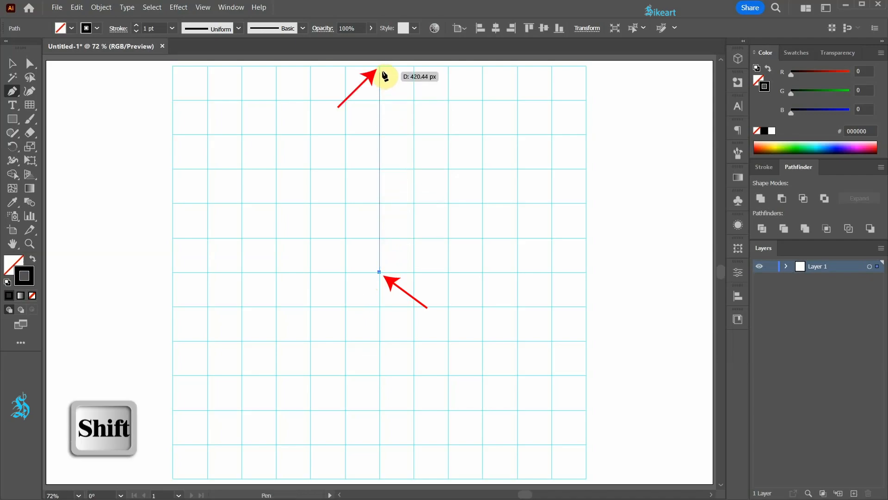
{"action": "left_click", "coordinate": [379, 66]}
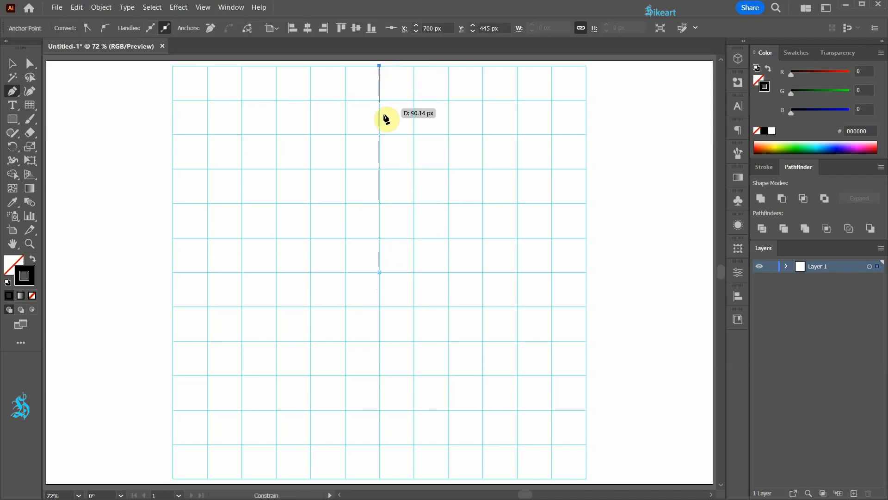
{"action": "key", "text": "ctrl"}
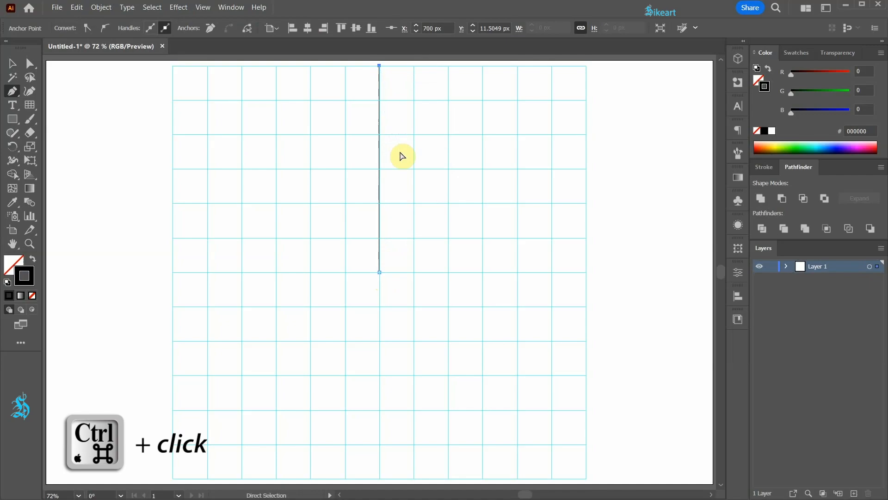
{"action": "left_click", "coordinate": [400, 154], "text": "ctrl"}
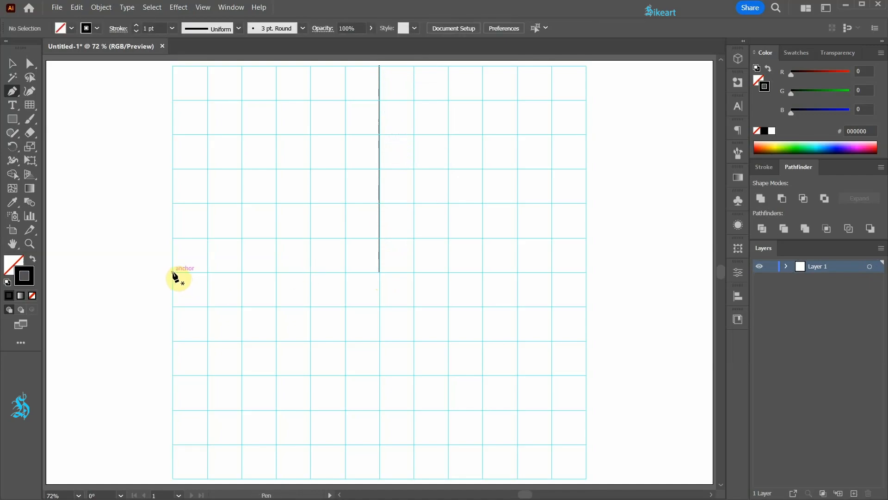
{"action": "left_click", "coordinate": [172, 273], "text": "shift"}
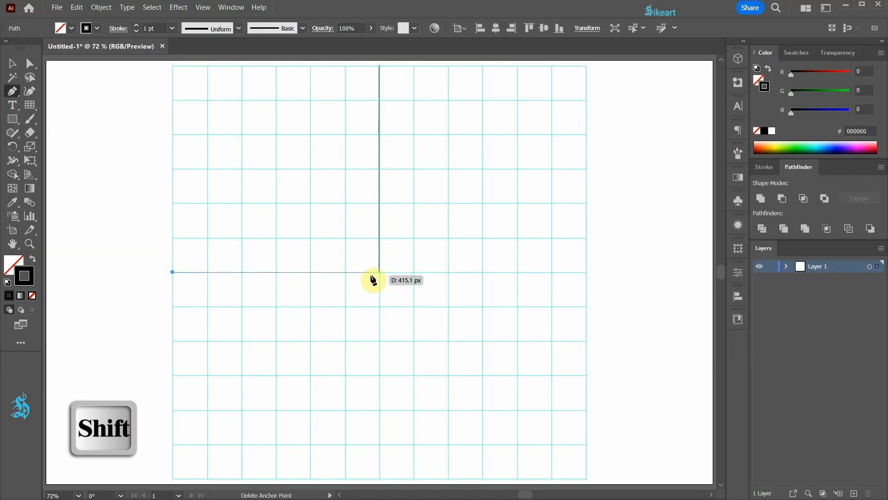
{"action": "left_click", "coordinate": [380, 273], "text": "shift"}
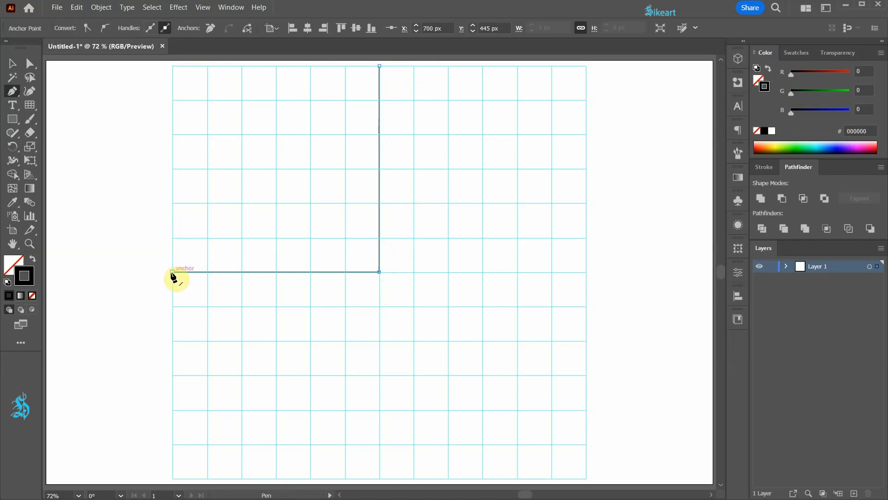
Step: Draw diagonals from the horizontal line's left end to one cell above the grid centre, and from one cell inward to two cells above
{"action": "left_click", "coordinate": [172, 272]}
{"action": "key", "text": "shift"}
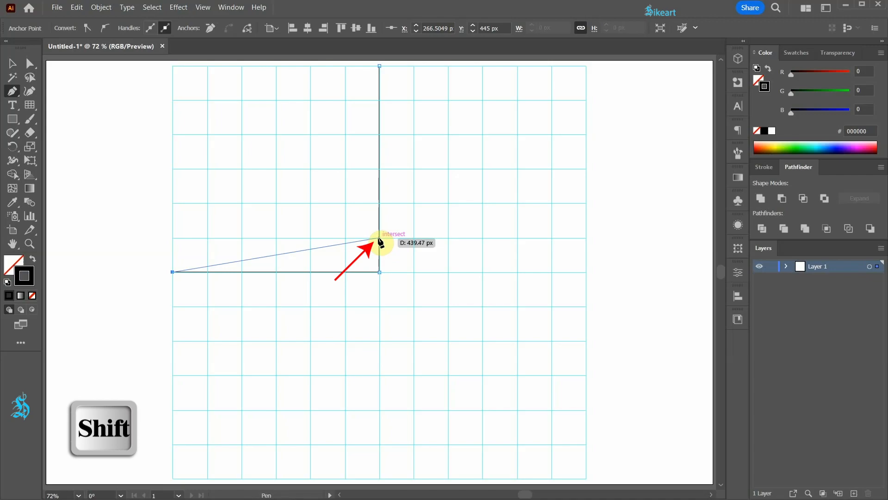
{"action": "left_click", "coordinate": [379, 237]}
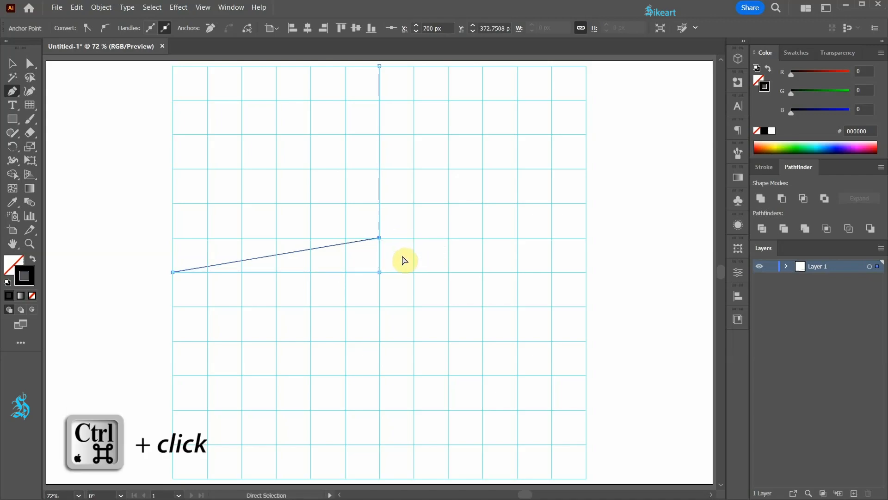
{"action": "left_click", "coordinate": [402, 259], "text": "ctrl"}
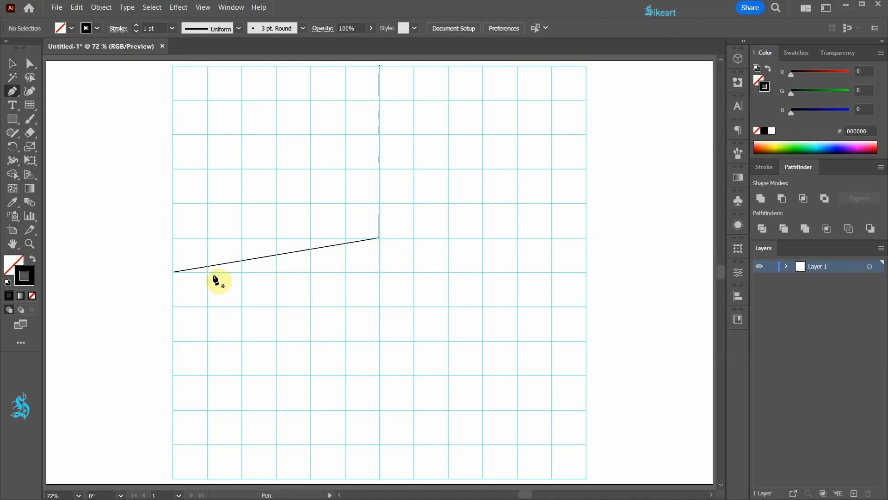
{"action": "left_click", "coordinate": [207, 272]}
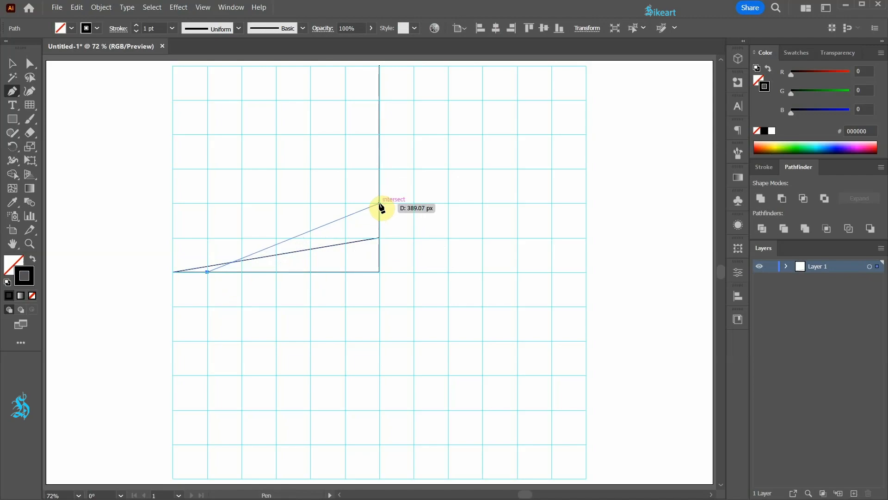
{"action": "left_click", "coordinate": [380, 204]}
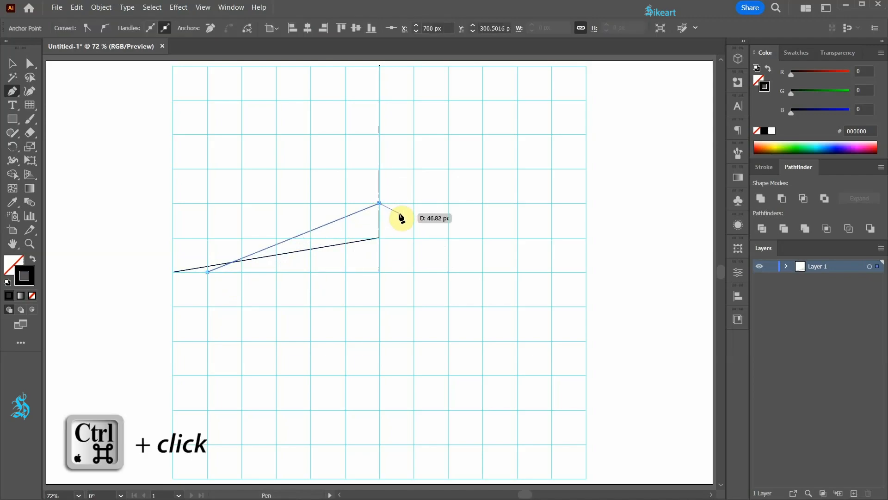
{"action": "left_click", "coordinate": [402, 215], "text": "ctrl"}
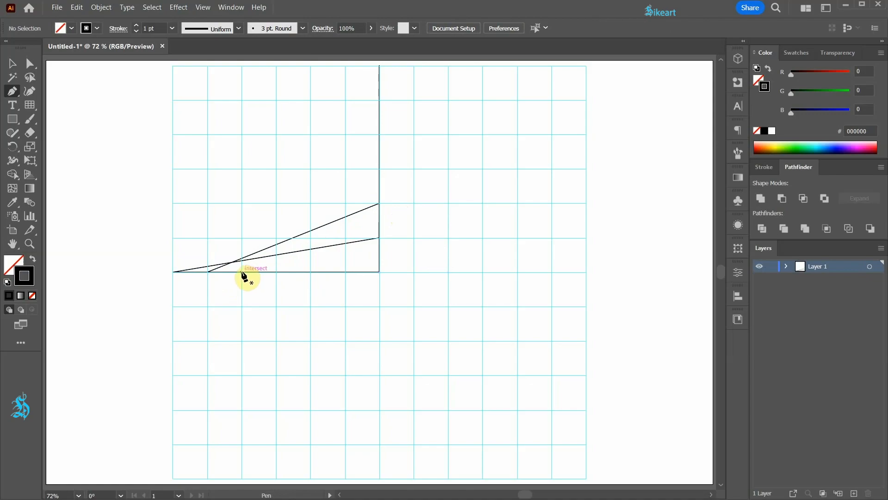
Step: Draw two separate diagonals from two and three cells in along the horizontal line to three and four cells up the vertical line
{"action": "left_click", "coordinate": [241, 272]}
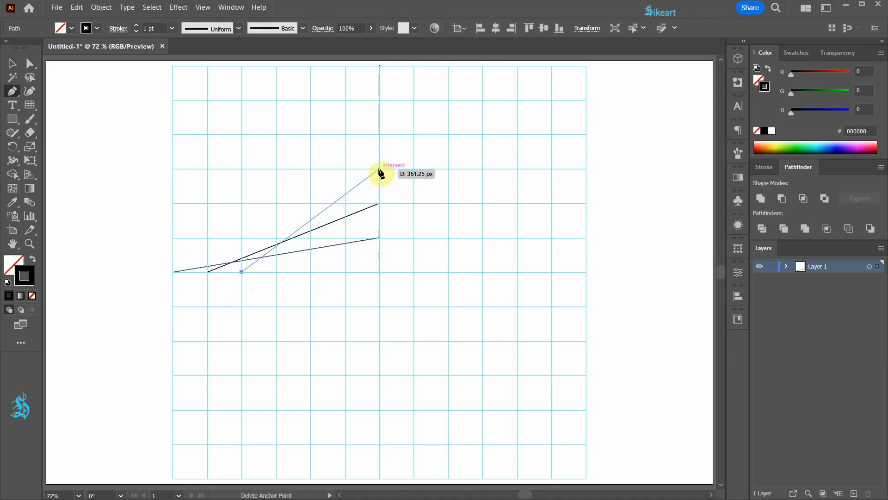
{"action": "left_click", "coordinate": [379, 169]}
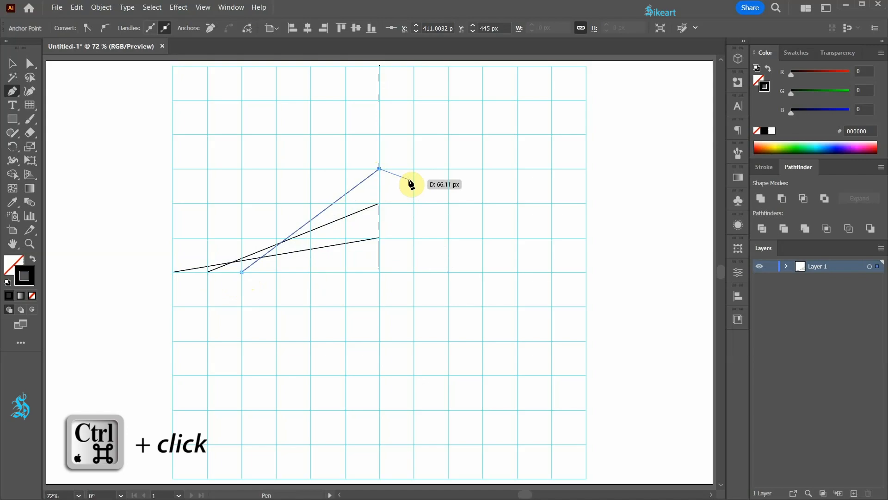
{"action": "left_click", "coordinate": [407, 184], "text": "ctrl"}
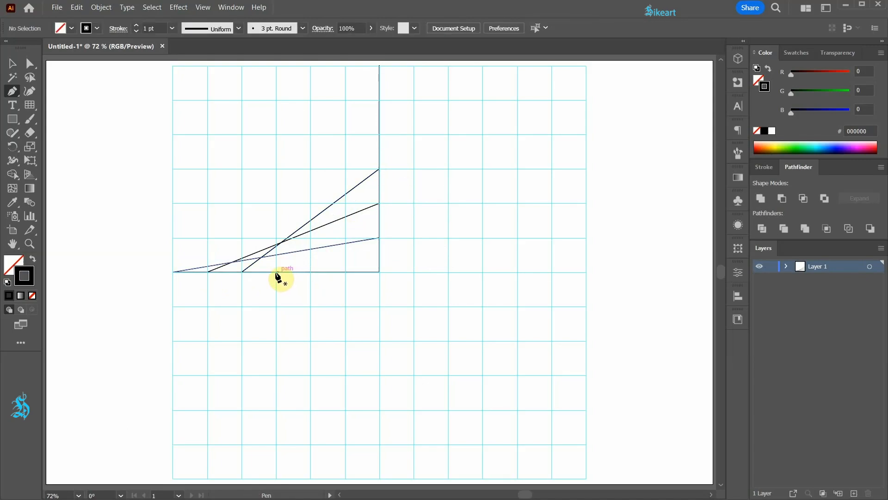
{"action": "left_click", "coordinate": [275, 272]}
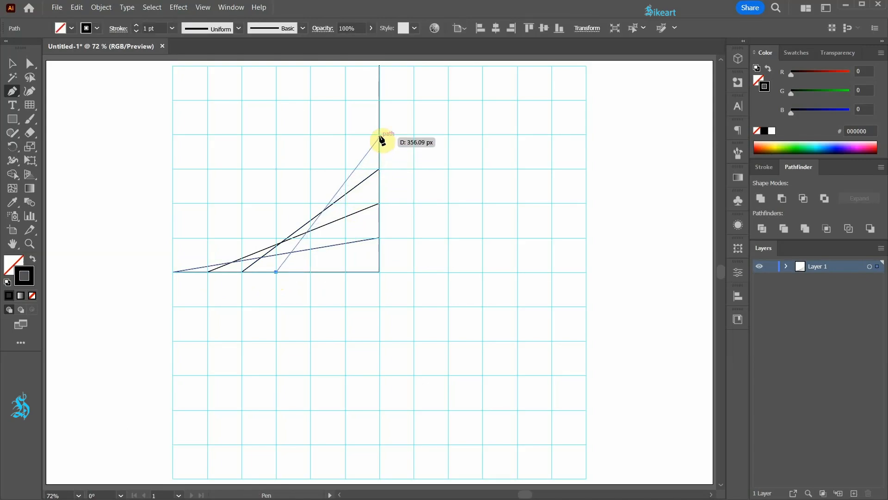
{"action": "left_click", "coordinate": [379, 134]}
{"action": "left_click", "coordinate": [397, 227], "text": "ctrl"}
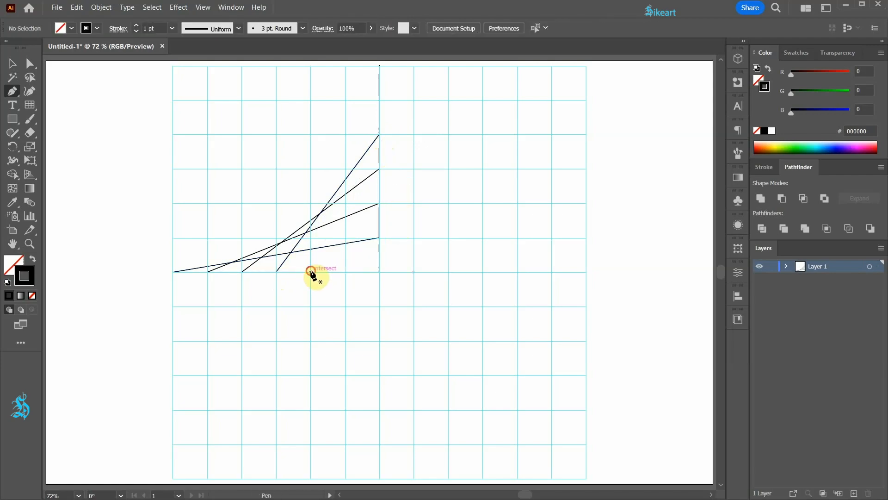
Step: Draw two separate diagonals from four and five cells in along the horizontal line to five cells up and the top of the vertical line
{"action": "left_click", "coordinate": [311, 272]}
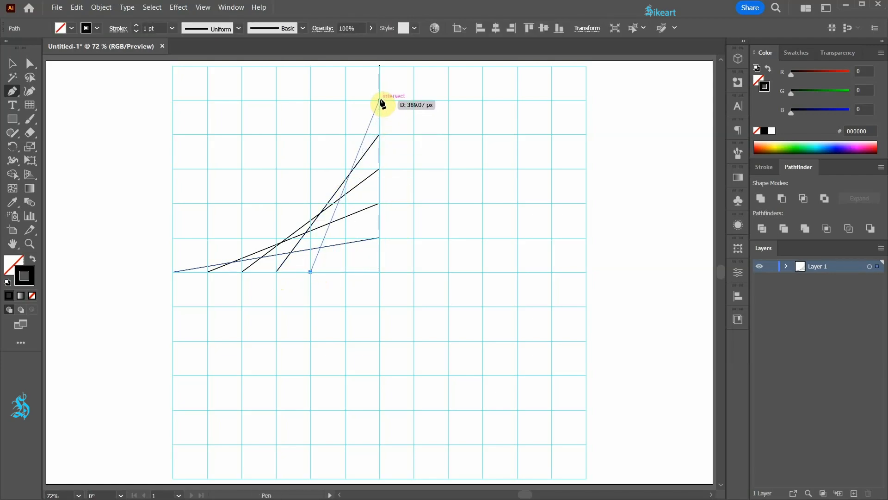
{"action": "left_click", "coordinate": [379, 100]}
{"action": "left_click", "coordinate": [406, 206], "text": "ctrl"}
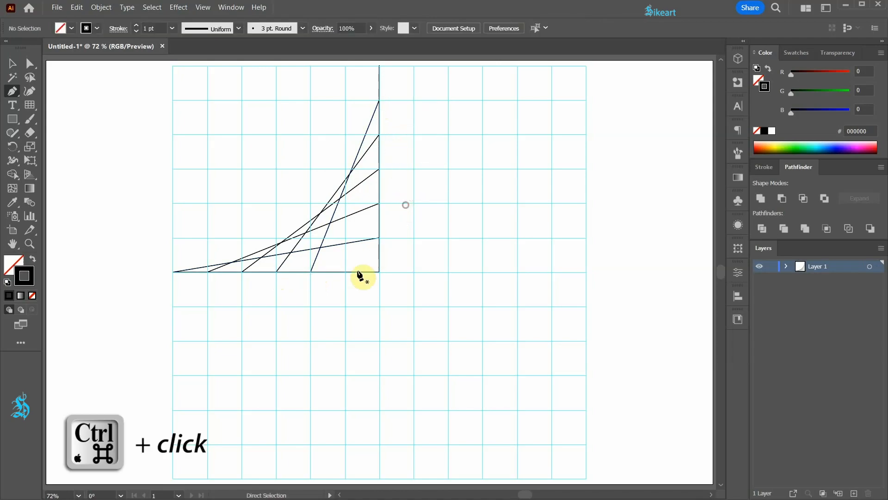
{"action": "left_click", "coordinate": [345, 272]}
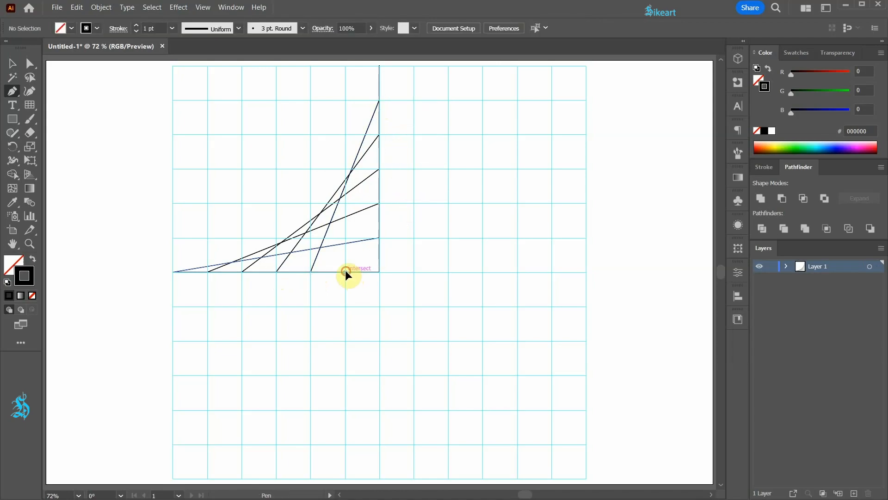
{"action": "left_click", "coordinate": [379, 67]}
{"action": "left_click", "coordinate": [430, 185], "text": "ctrl"}
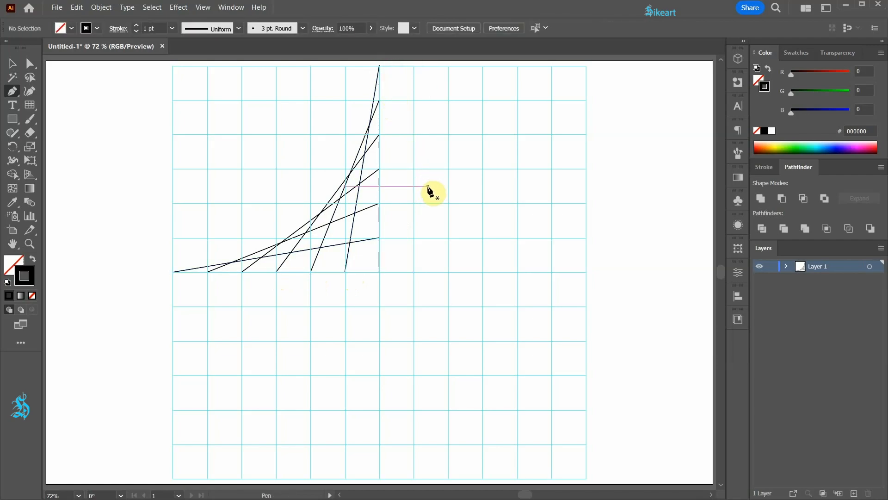
Step: Select all the lines and make a copy rotated 90° about the guide grid's centre point
{"action": "key", "text": "ctrl+a"}
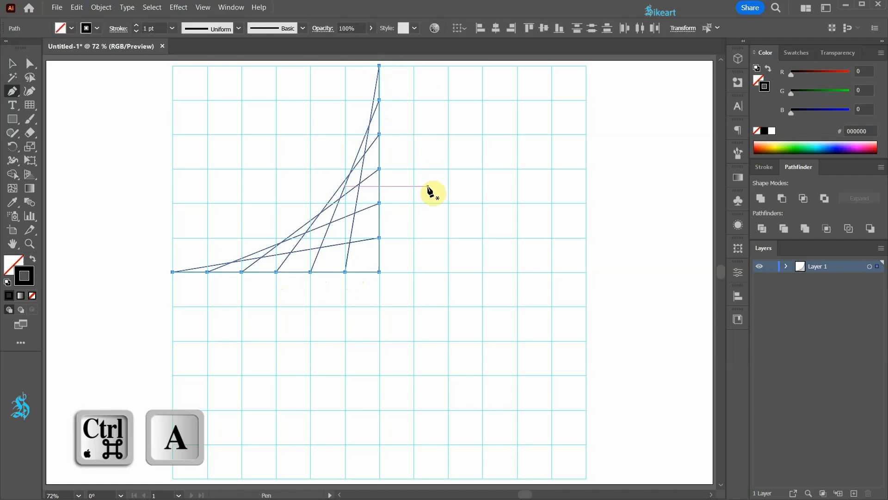
{"action": "key", "text": "r"}
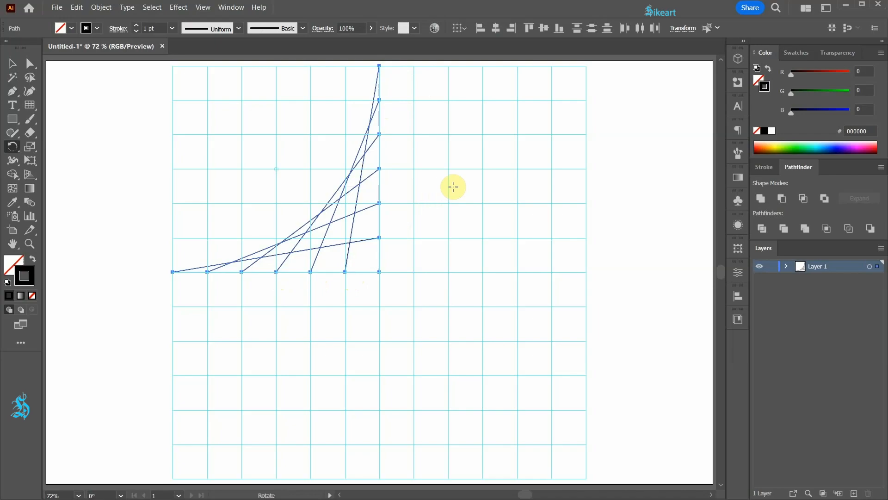
{"action": "key", "text": "alt"}
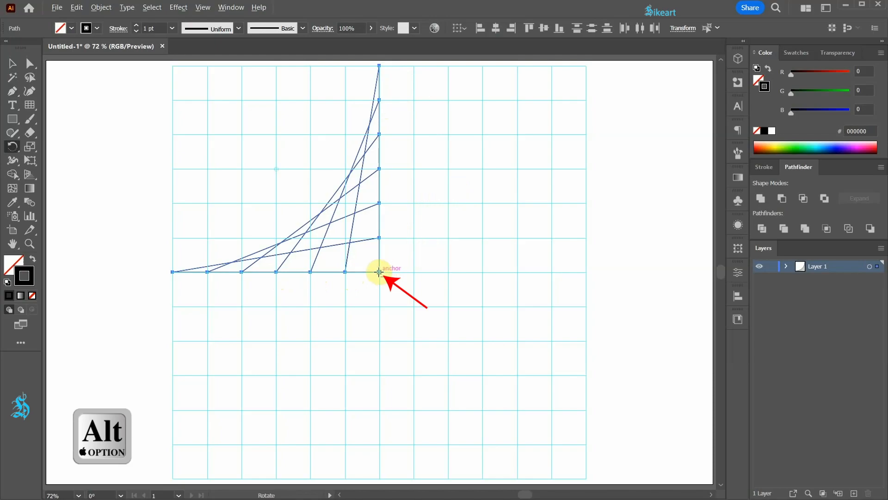
{"action": "left_click", "coordinate": [379, 272], "text": "alt"}
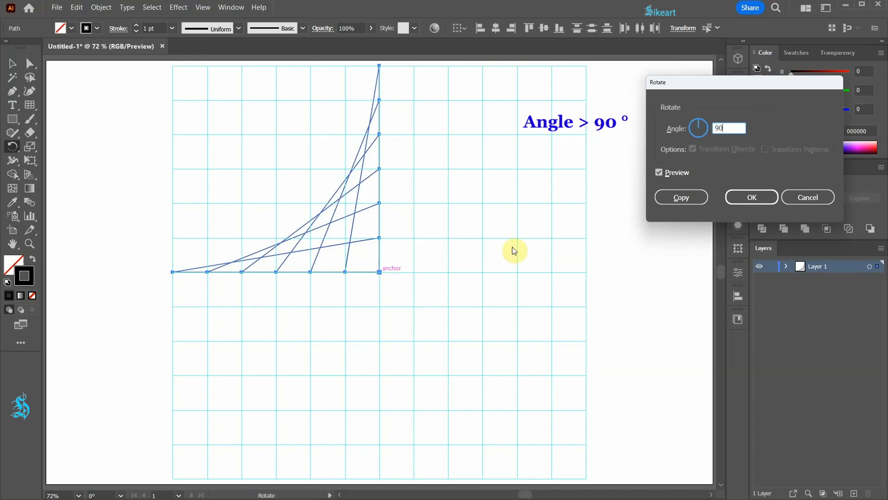
{"action": "left_click", "coordinate": [665, 198]}
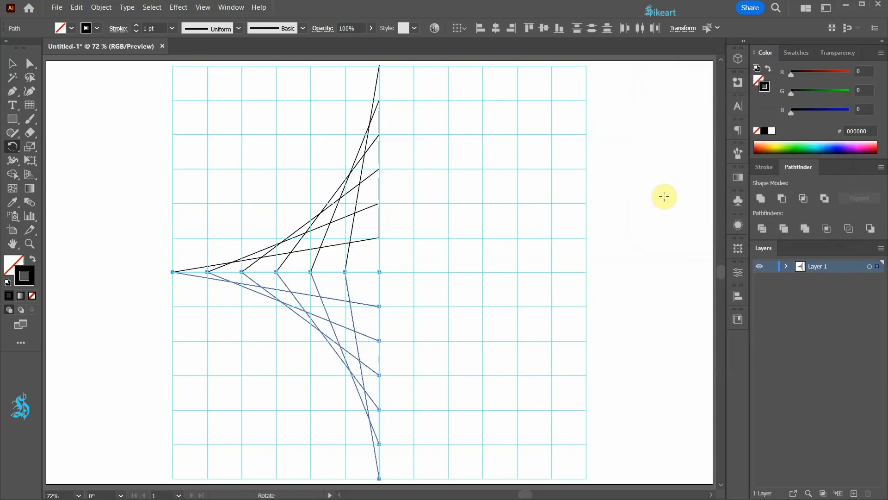
Step: Repeat the rotated copy until the line pattern fills all four quadrants of the guide grid
{"action": "key", "text": "ctrl+d"}
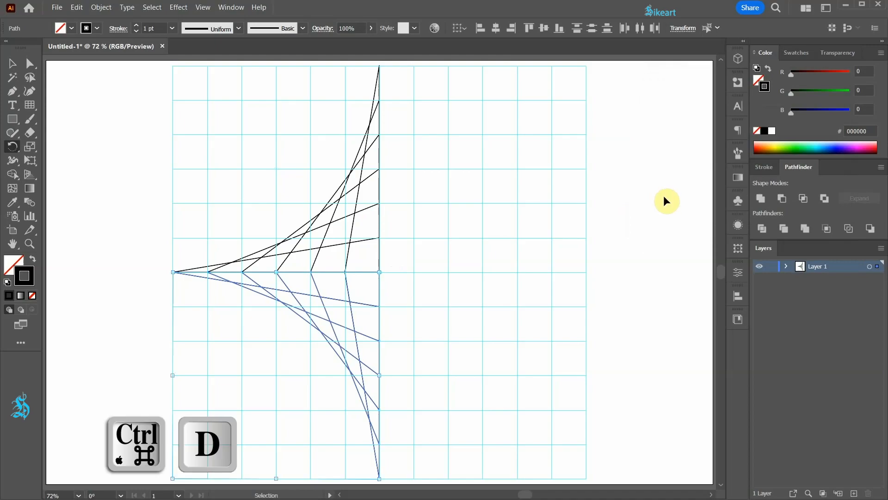
{"action": "key", "text": "ctrl+d"}
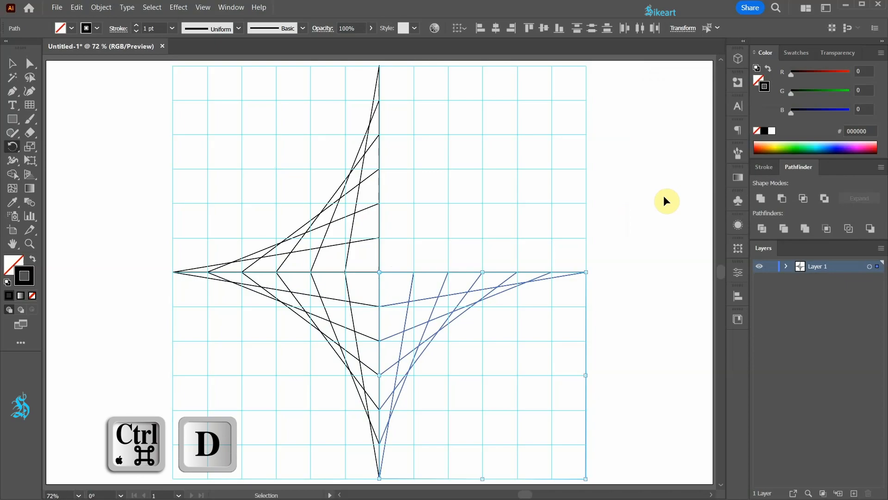
{"action": "key", "text": "ctrl+d"}
Step: With all lines selected, use the Shape Builder tool to fill alternate cells of the four-pointed star black in a checkerboard pattern
{"action": "key", "text": "ctrl+a"}
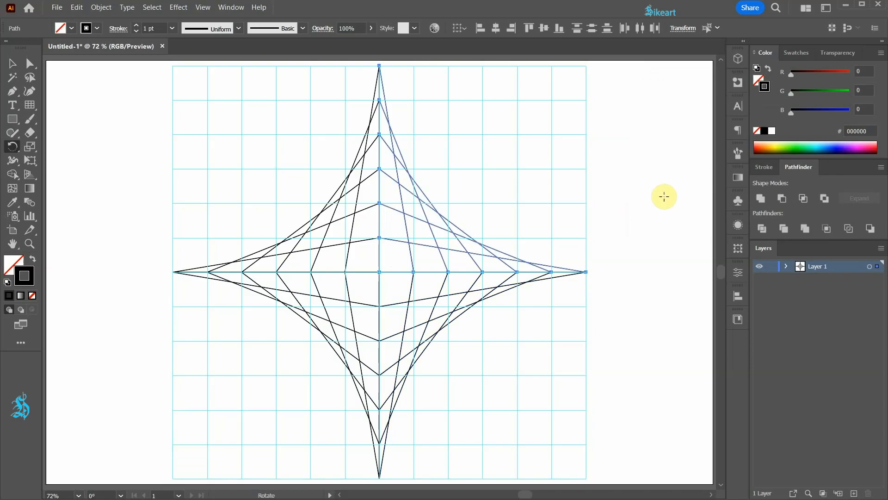
{"action": "key", "text": "shift+m"}
{"action": "left_click", "coordinate": [12, 175]}
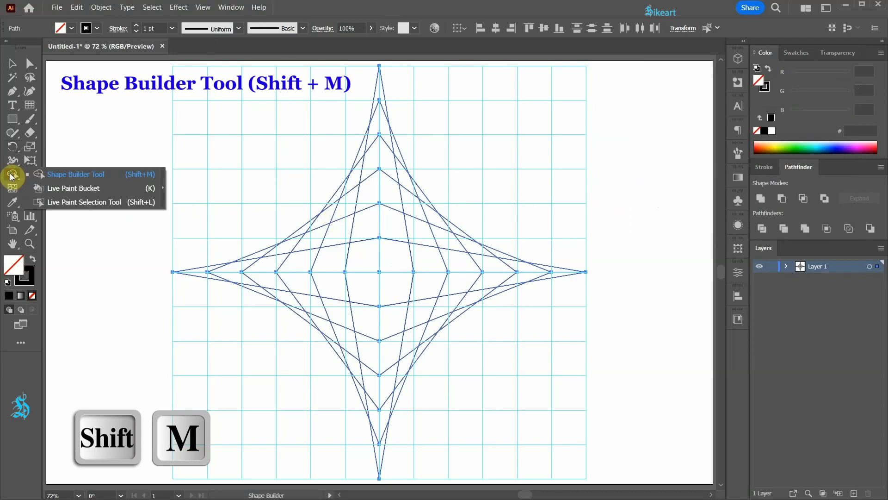
{"action": "left_click", "coordinate": [57, 175]}
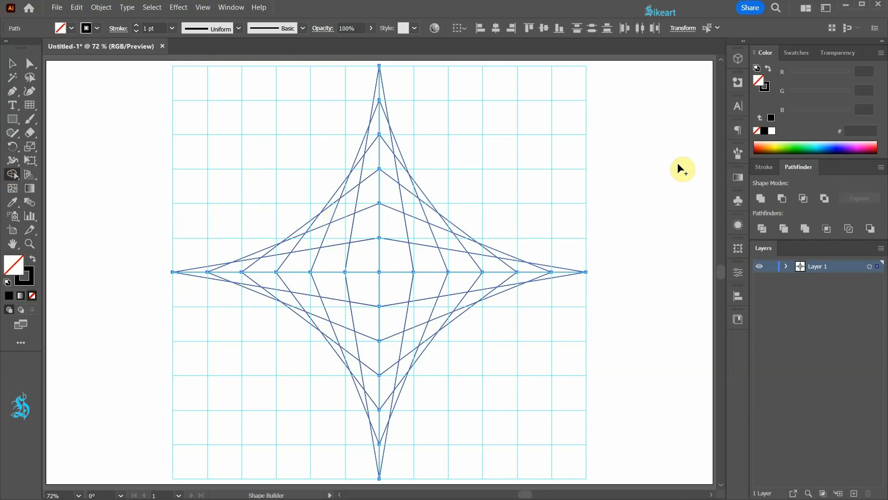
{"action": "left_click", "coordinate": [771, 118]}
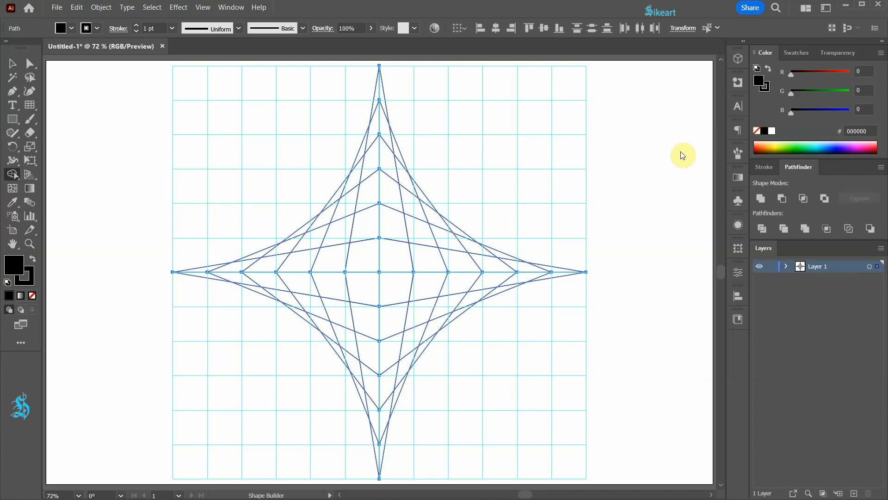
{"action": "left_click", "coordinate": [366, 265]}
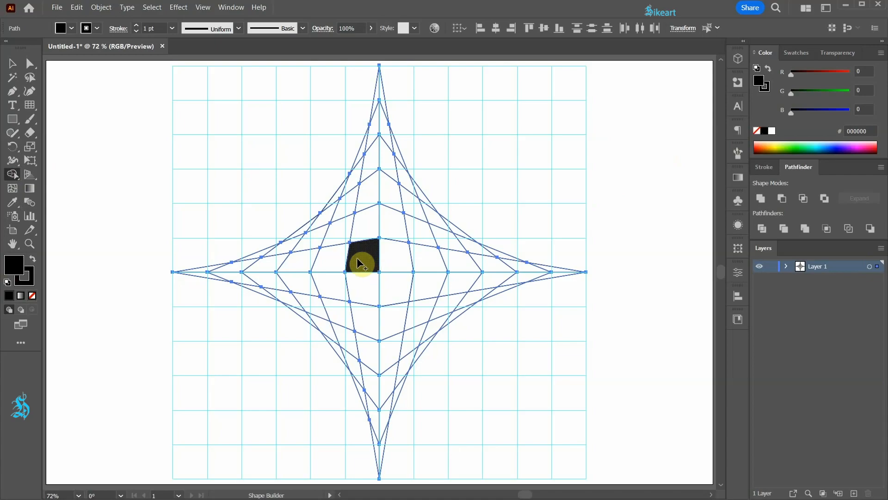
{"action": "left_click", "coordinate": [306, 265]}
{"action": "left_click", "coordinate": [239, 267]}
{"action": "left_click", "coordinate": [341, 237]}
{"action": "left_click", "coordinate": [287, 247]}
{"action": "left_click", "coordinate": [369, 190]}
{"action": "left_click", "coordinate": [326, 217]}
{"action": "left_click", "coordinate": [357, 173]}
{"action": "left_click", "coordinate": [374, 132]}
{"action": "left_click", "coordinate": [429, 259]}
{"action": "left_click", "coordinate": [494, 264]}
{"action": "left_click", "coordinate": [548, 268]}
{"action": "left_click", "coordinate": [451, 240]}
{"action": "left_click", "coordinate": [396, 287]}
{"action": "left_click", "coordinate": [460, 283]}
{"action": "left_click", "coordinate": [524, 278]}
{"action": "left_click", "coordinate": [329, 283]}
{"action": "left_click", "coordinate": [268, 280]}
{"action": "left_click", "coordinate": [222, 277]}
{"action": "left_click", "coordinate": [364, 320]}
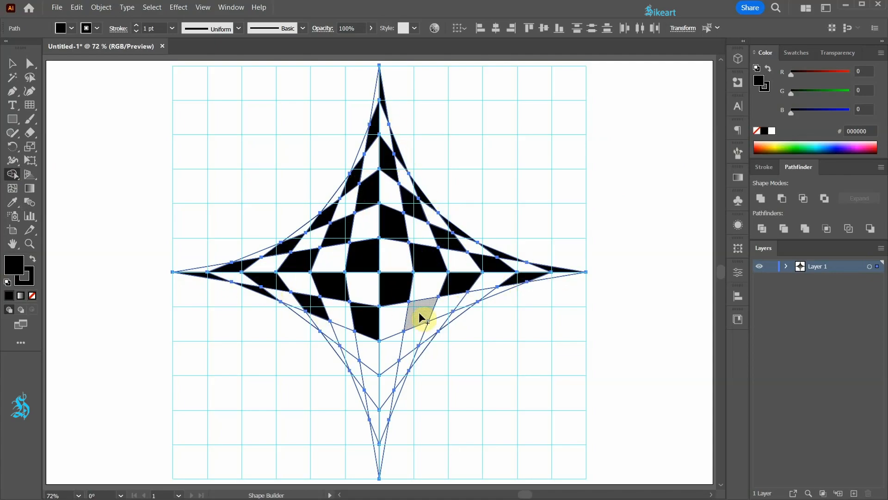
{"action": "left_click", "coordinate": [420, 318]}
{"action": "left_click", "coordinate": [363, 395]}
{"action": "left_click", "coordinate": [312, 325]}
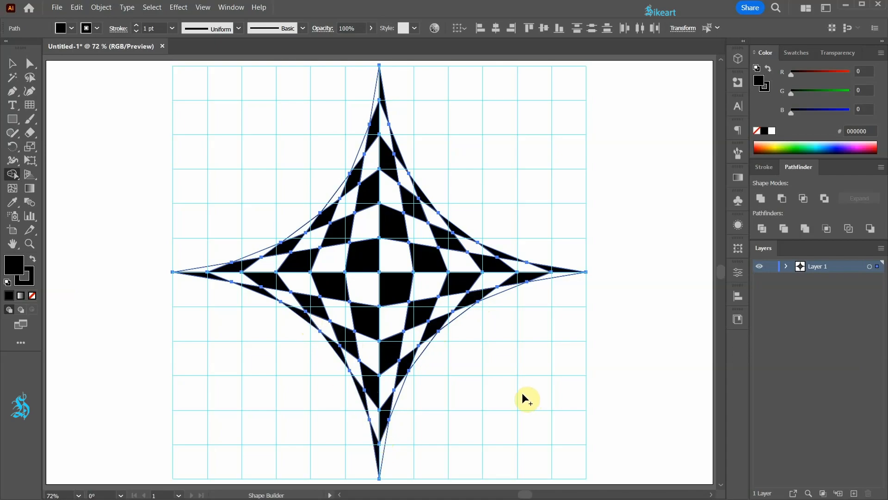
Step: Set the fill to pink ff7fa3 and fill the star's uncoloured cells between the black ones, from the upper tip down
{"action": "left_click", "coordinate": [872, 143]}
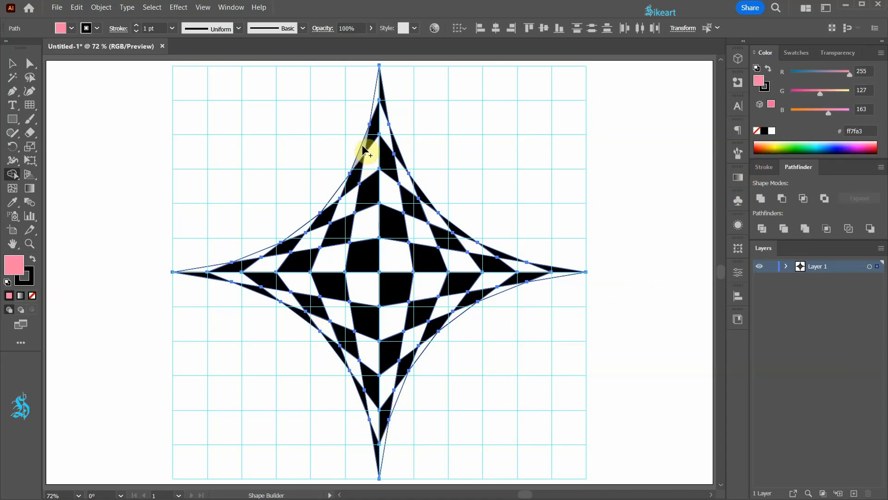
{"action": "left_click", "coordinate": [363, 149]}
{"action": "left_click", "coordinate": [375, 104]}
{"action": "left_click", "coordinate": [384, 125]}
{"action": "left_click", "coordinate": [372, 156]}
{"action": "left_click", "coordinate": [405, 181]}
{"action": "left_click", "coordinate": [391, 192]}
{"action": "left_click", "coordinate": [347, 200]}
{"action": "left_click", "coordinate": [337, 194]}
{"action": "left_click", "coordinate": [302, 229]}
{"action": "left_click", "coordinate": [319, 236]}
{"action": "left_click", "coordinate": [367, 221]}
{"action": "left_click", "coordinate": [420, 231]}
{"action": "left_click", "coordinate": [434, 216]}
{"action": "left_click", "coordinate": [423, 287]}
{"action": "left_click", "coordinate": [495, 281]}
{"action": "left_click", "coordinate": [560, 276]}
{"action": "left_click", "coordinate": [500, 289]}
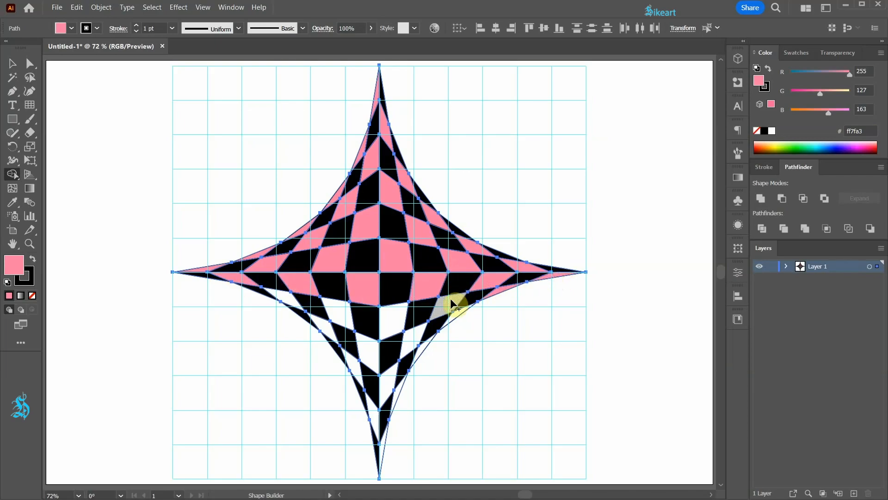
{"action": "left_click", "coordinate": [451, 302]}
{"action": "left_click", "coordinate": [459, 314]}
{"action": "left_click", "coordinate": [413, 337]}
{"action": "left_click", "coordinate": [395, 321]}
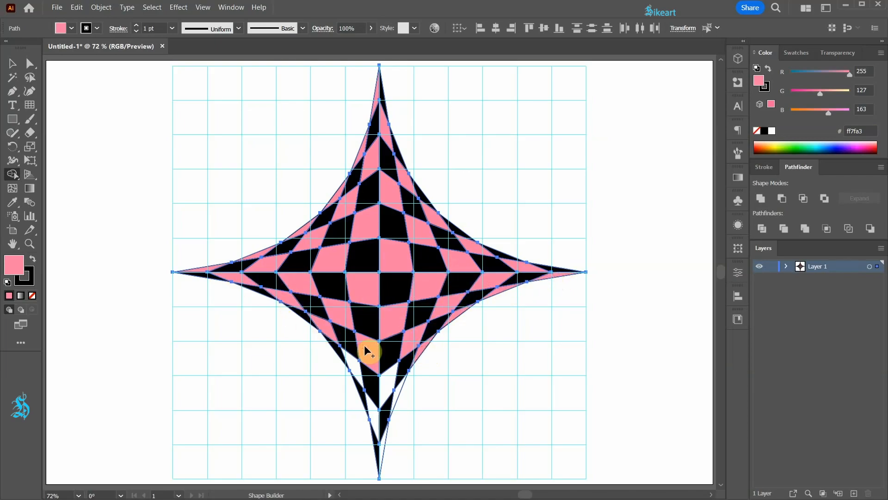
Step: Show the transparency grid to reveal the unfilled cells, fill those near the star's lower tip pink, and hide the grid again
{"action": "key", "text": "ctrl+shift+d"}
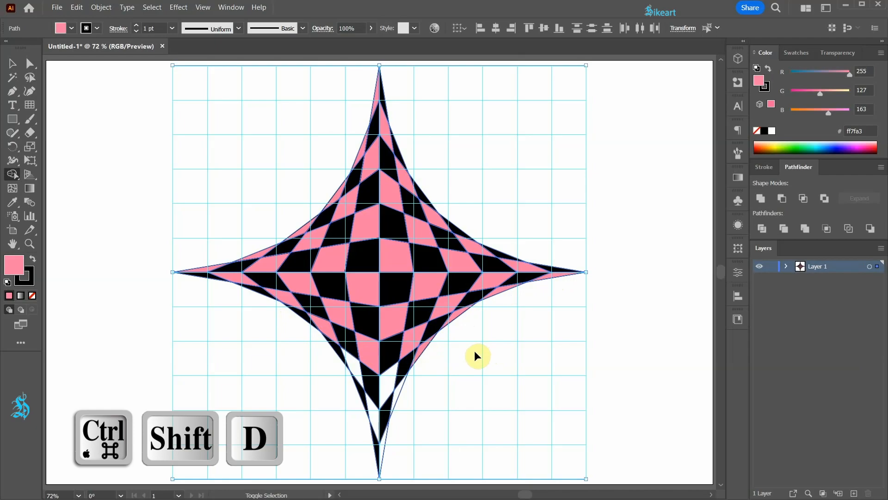
{"action": "key", "text": "ctrl+shift+d"}
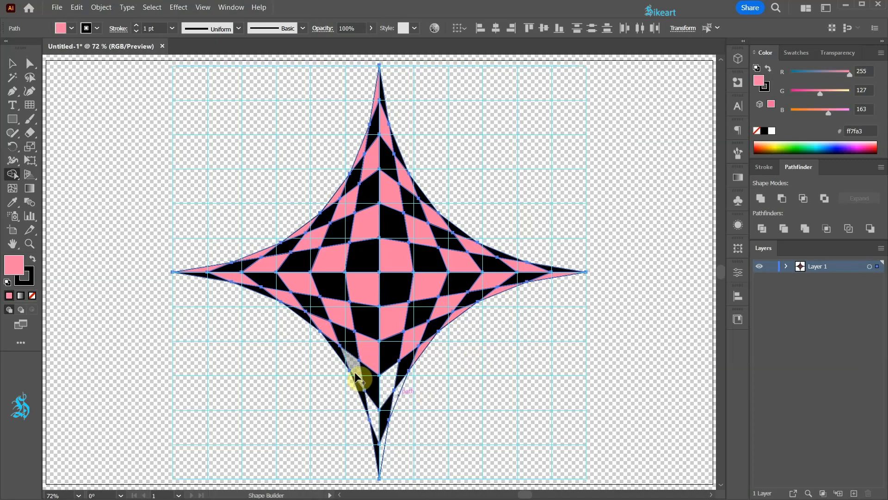
{"action": "left_click", "coordinate": [354, 366]}
{"action": "left_click", "coordinate": [374, 415]}
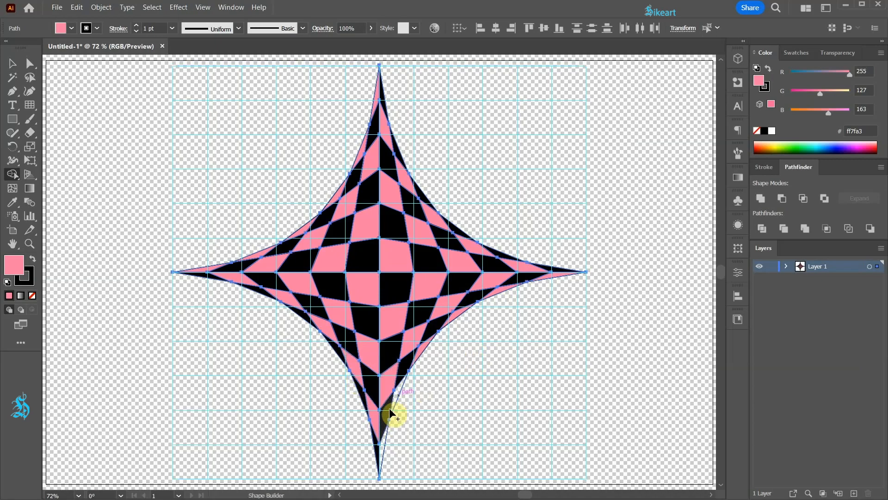
{"action": "key", "text": "ctrl+shift+d"}
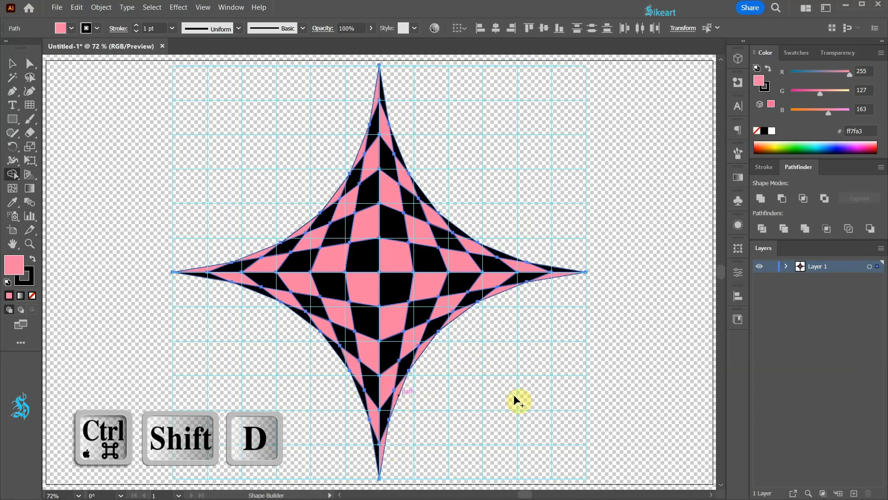
{"action": "key", "text": "ctrl+shift+d"}
Step: Hide the guides on the artboard
{"action": "key", "text": "ctrl+semicolon"}
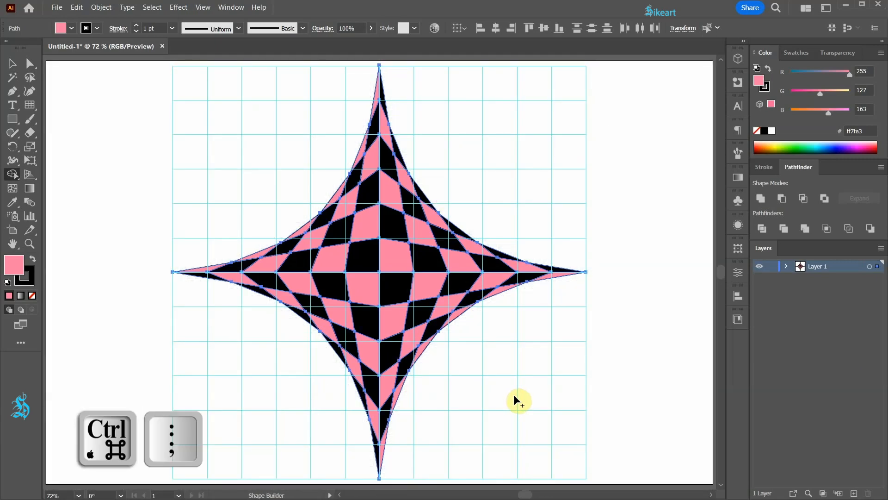
{"action": "key", "text": "ctrl"}
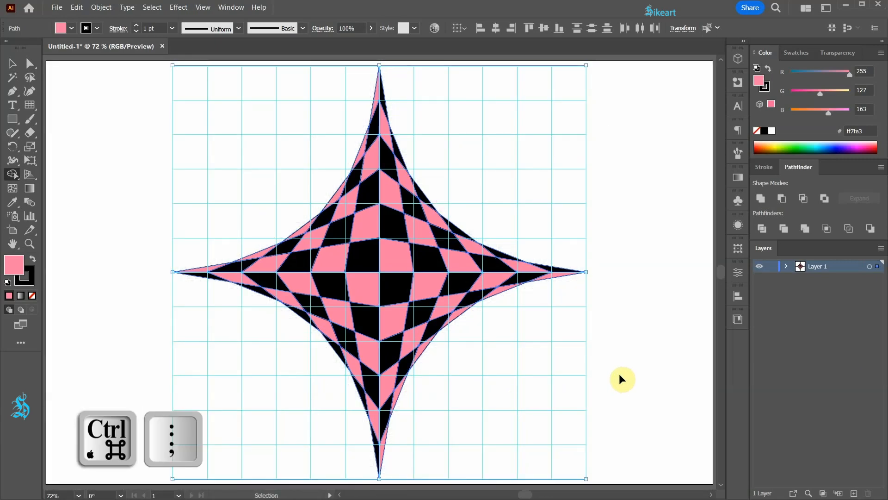
{"action": "key", "text": "ctrl+semicolon"}
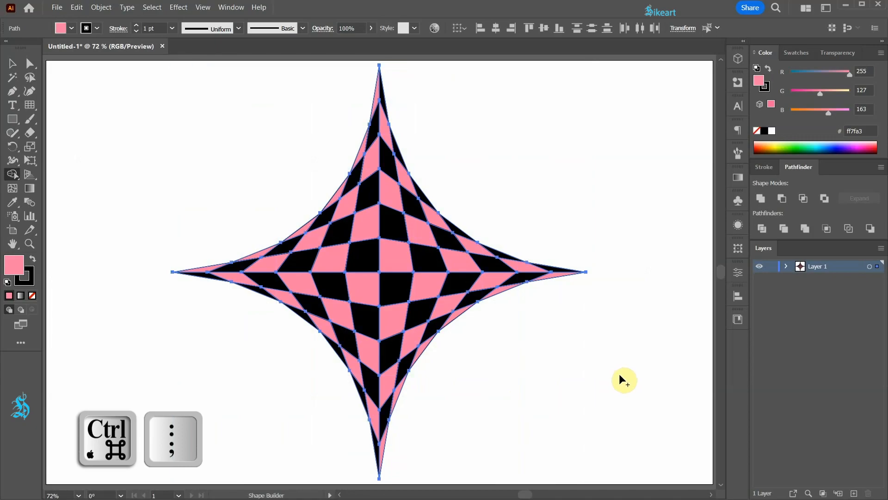
{"action": "left_click", "coordinate": [202, 8]}
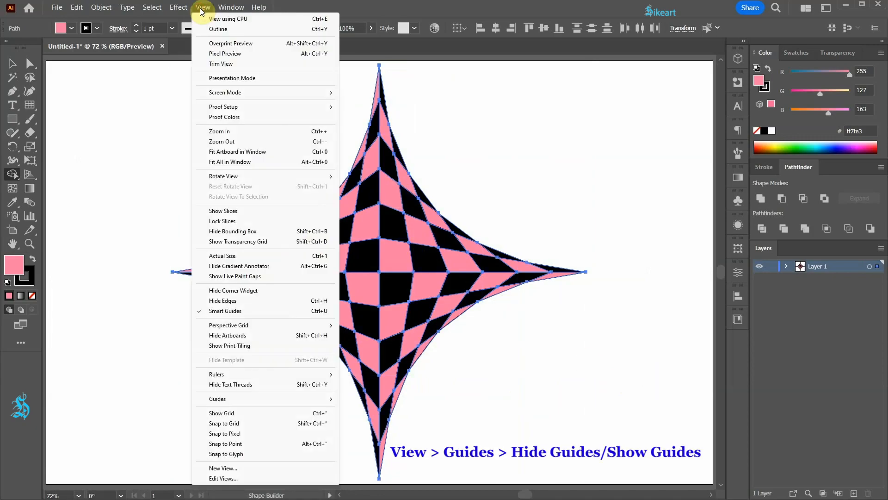
{"action": "mouse_move", "coordinate": [274, 402]}
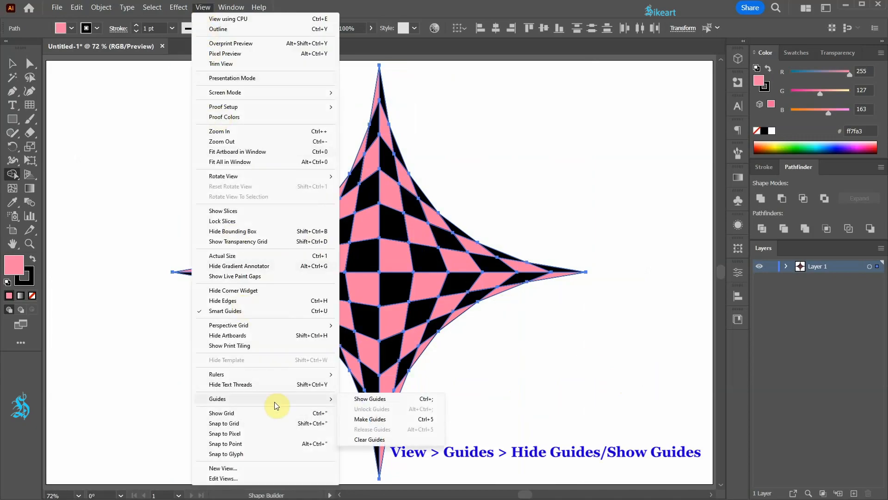
{"action": "left_click", "coordinate": [640, 380]}
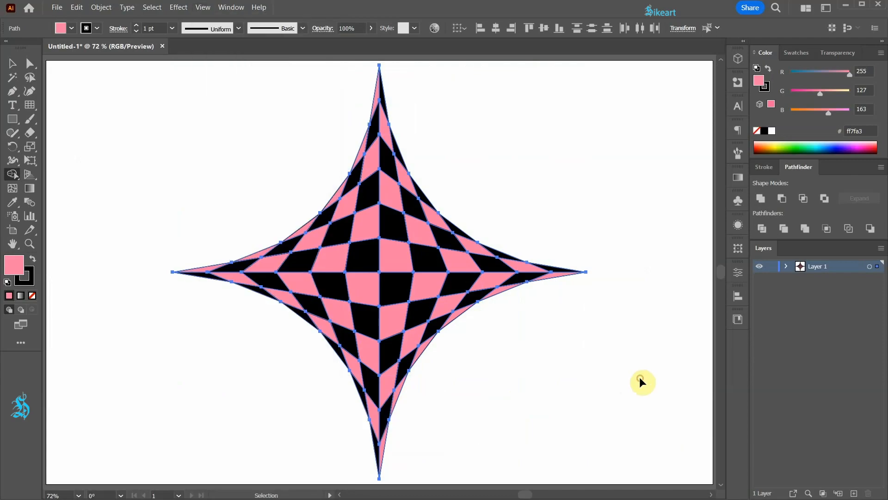
Step: Select all the star's artwork, set its stroke to none, and deselect it
{"action": "key", "text": "ctrl+a"}
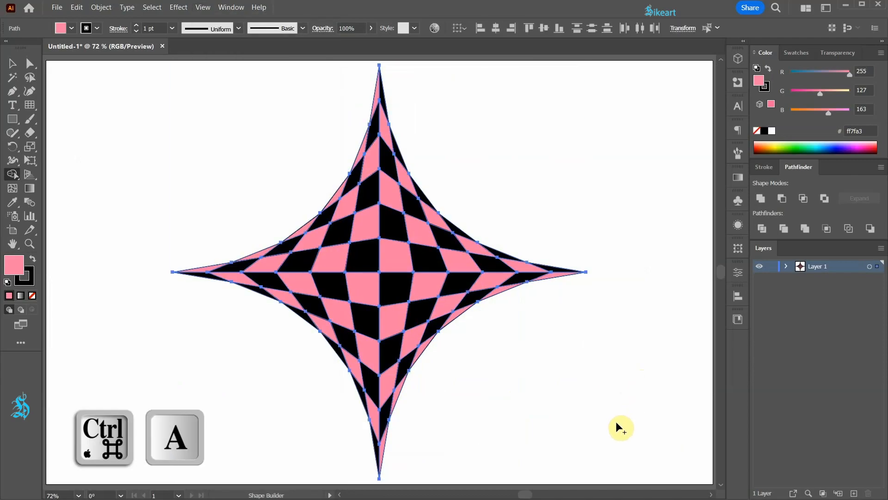
{"action": "left_click", "coordinate": [26, 279]}
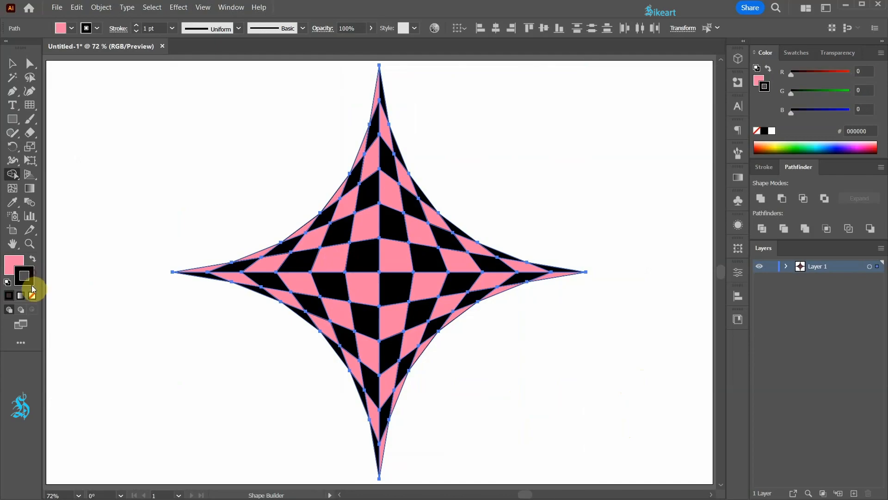
{"action": "left_click", "coordinate": [32, 296]}
{"action": "key", "text": "v"}
{"action": "left_click", "coordinate": [622, 373]}
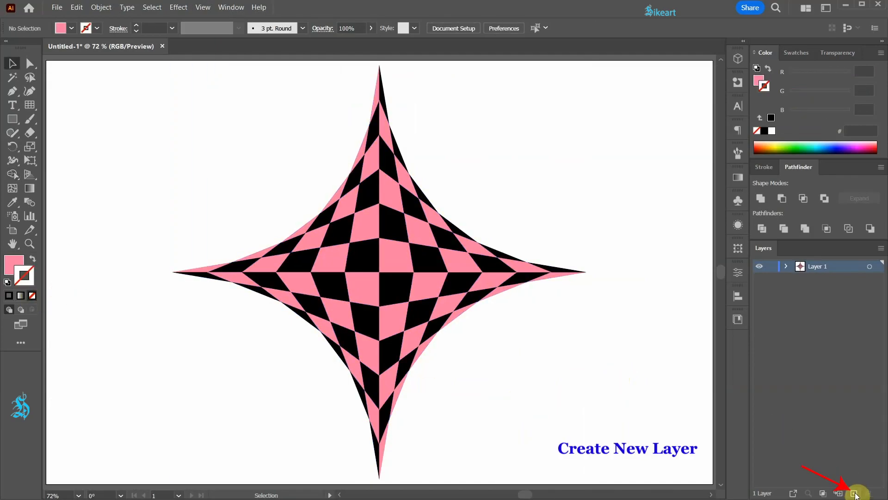
Step: Add a new layer beneath Layer 1 and draw a strokeless pink ff7fa3 rectangle on it covering the whole artboard
{"action": "left_click", "coordinate": [855, 494]}
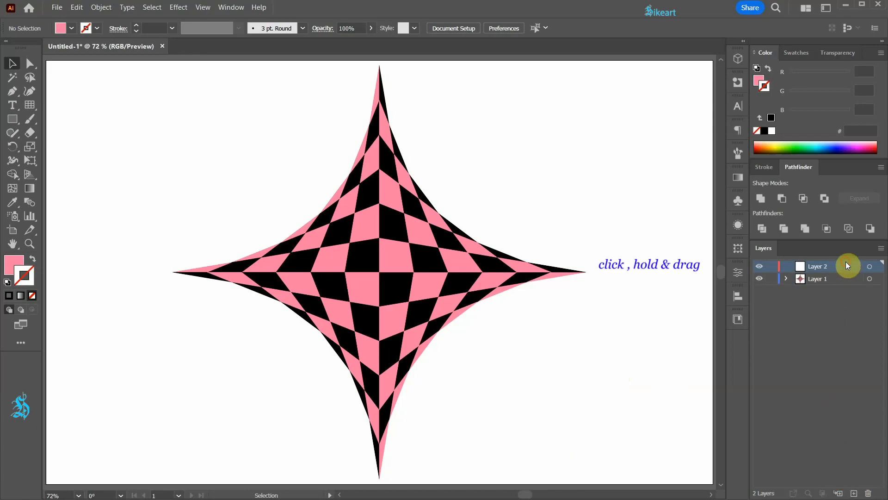
{"action": "left_click_drag", "start_coordinate": [847, 265], "coordinate": [850, 296]}
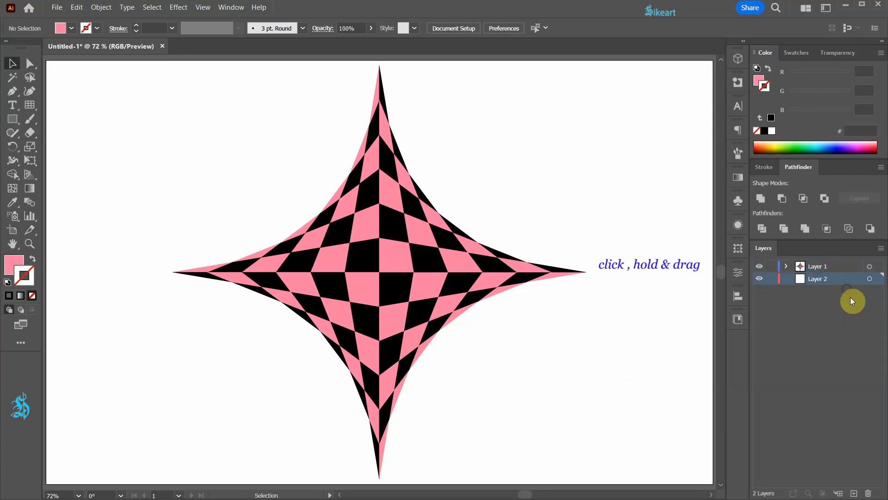
{"action": "left_click", "coordinate": [8, 265]}
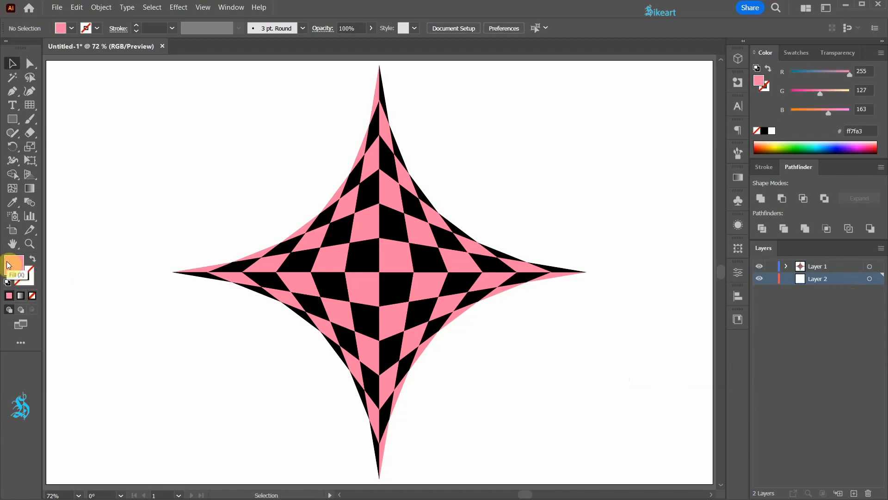
{"action": "key", "text": "m"}
{"action": "left_click_drag", "start_coordinate": [46, 60], "coordinate": [714, 483]}
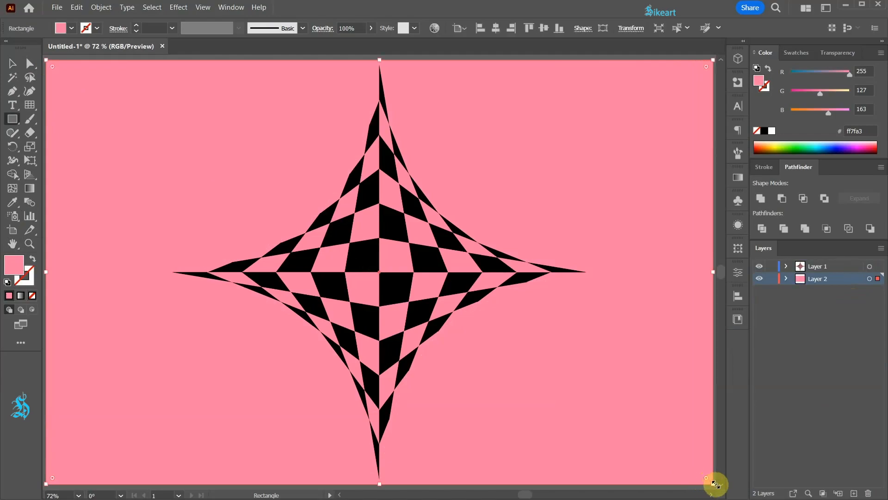
Step: Fill the background rectangle with a dark gray swatch from the Grays colour group and lock Layer 2
{"action": "left_click", "coordinate": [800, 54]}
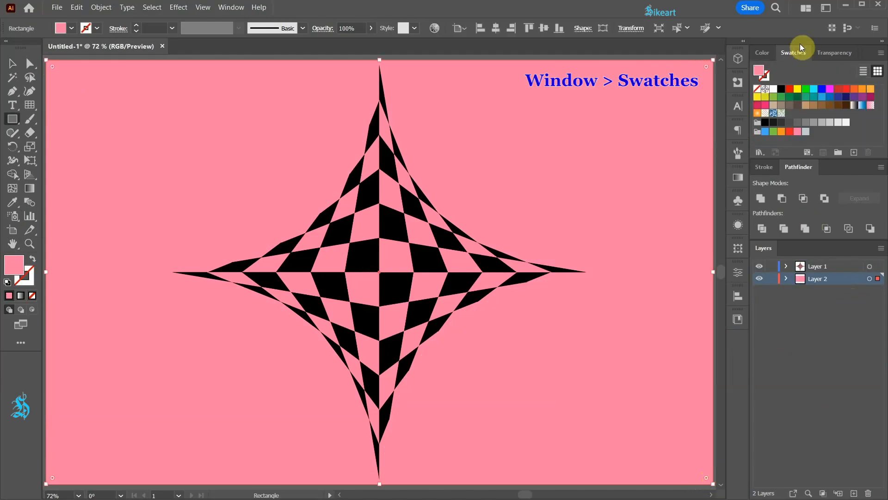
{"action": "left_click", "coordinate": [796, 123]}
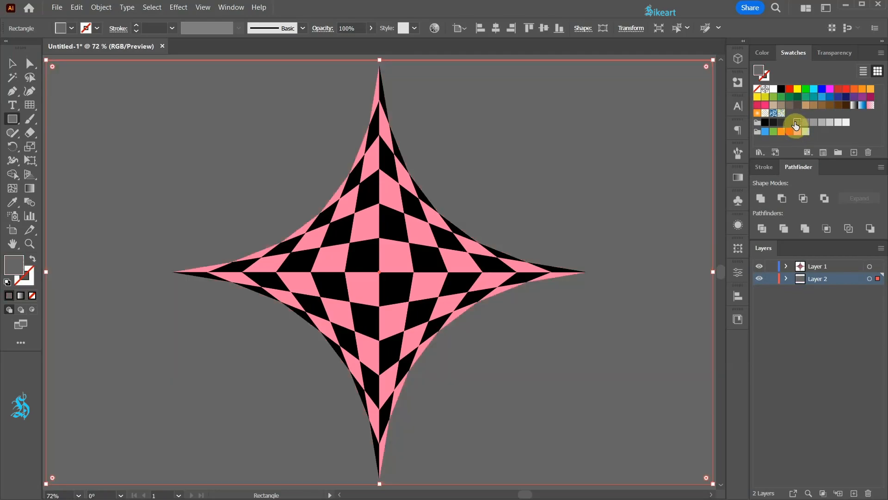
{"action": "left_click", "coordinate": [770, 280]}
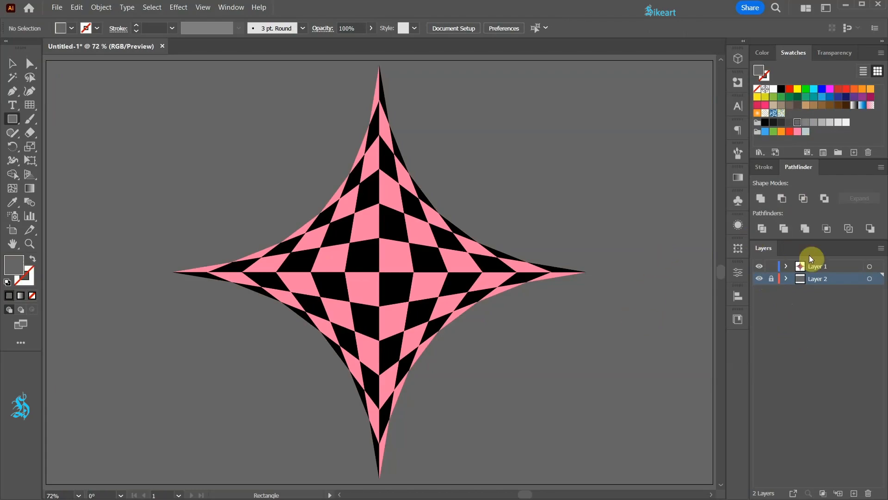
Step: Select all the artwork on Layer 1 and use Recolor Artwork to change its pink cells to white ffffff
{"action": "left_click", "coordinate": [869, 267]}
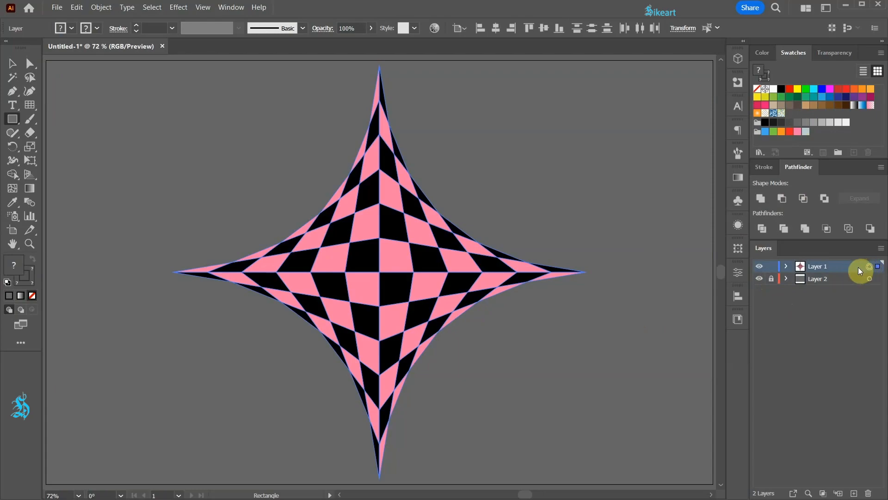
{"action": "left_click", "coordinate": [433, 29]}
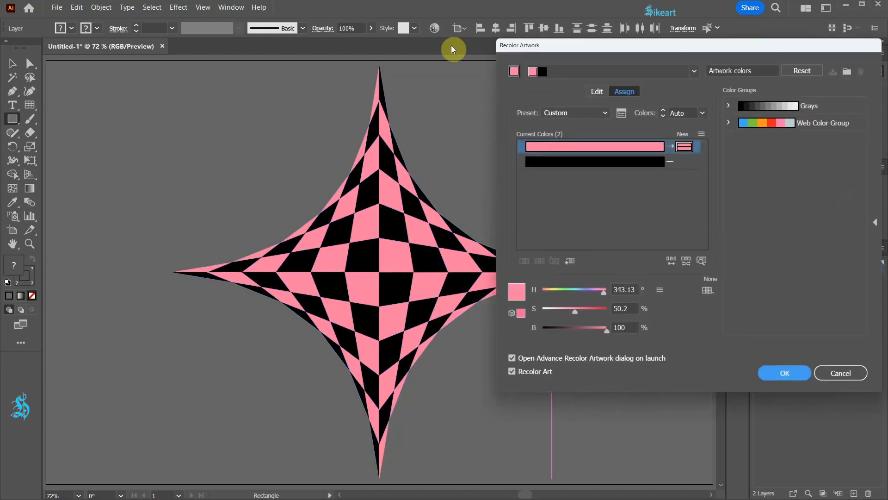
{"action": "double_click", "coordinate": [684, 148]}
{"action": "left_click_drag", "start_coordinate": [629, 157], "coordinate": [644, 231]}
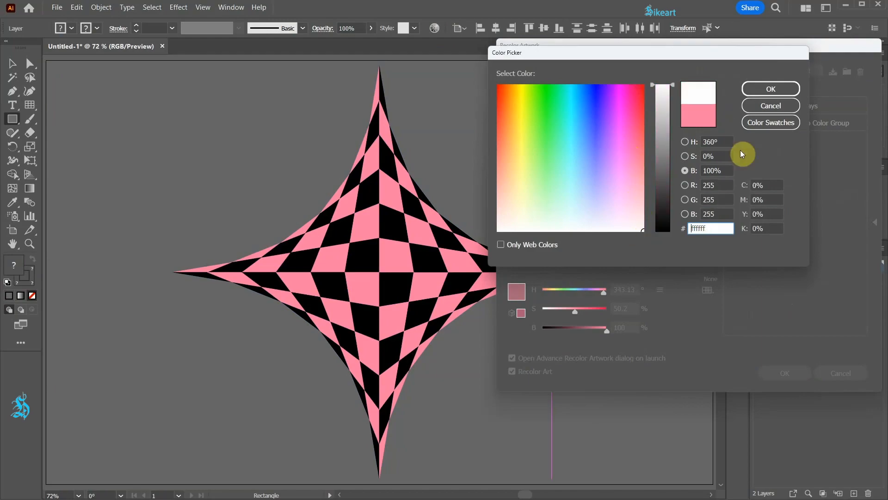
{"action": "left_click", "coordinate": [764, 86]}
{"action": "left_click", "coordinate": [800, 372]}
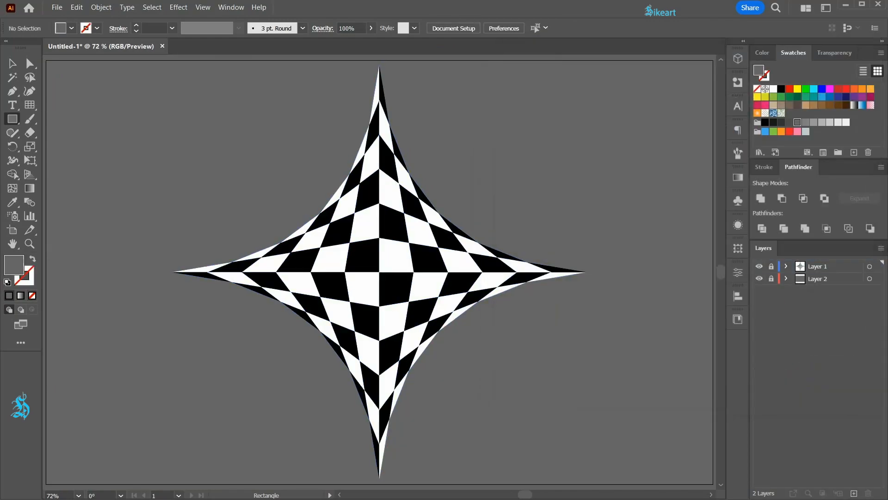